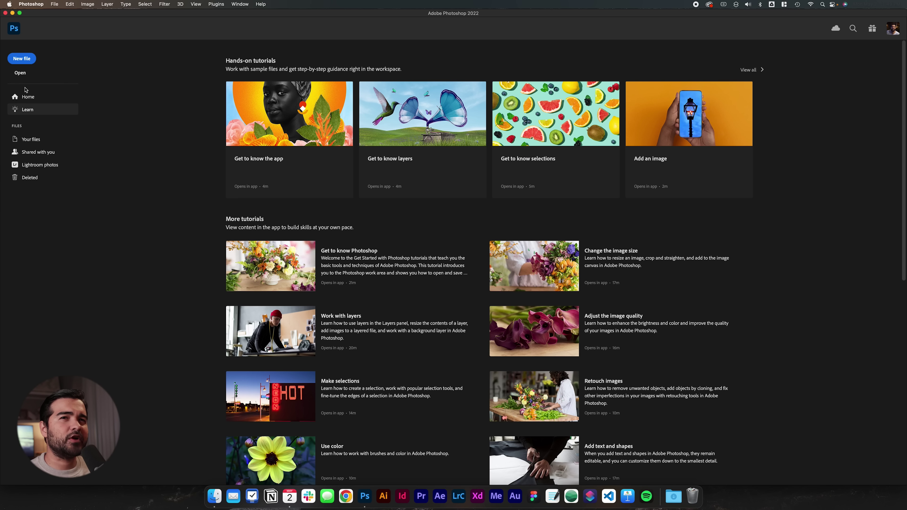
Create a transparent 1920 × 1080 px document named 'abstract shapes multi color gradients'
{"action": "left_click", "coordinate": [26, 65]}
{"action": "type", "text": "1920"}
{"action": "key", "text": "Tab"}
{"action": "type", "text": "1080"}
{"action": "key", "text": "Tab"}
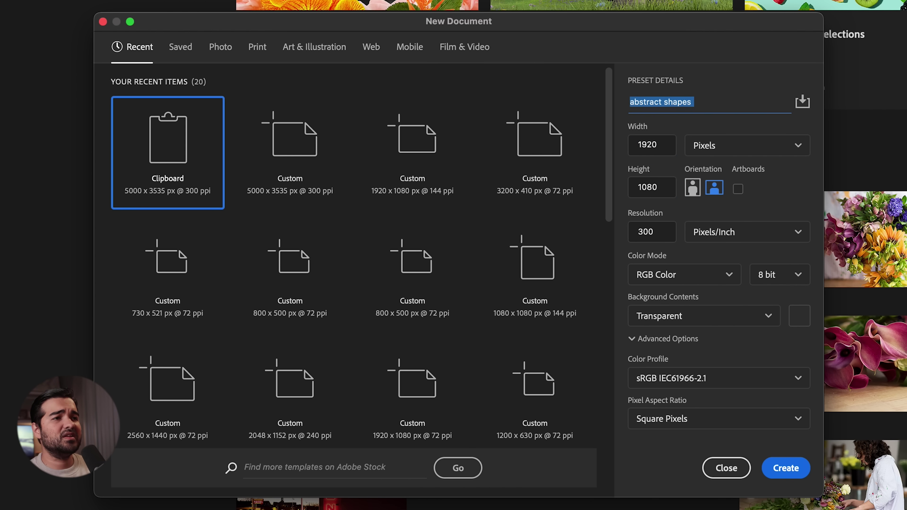
{"action": "key", "text": "BackSpace"}
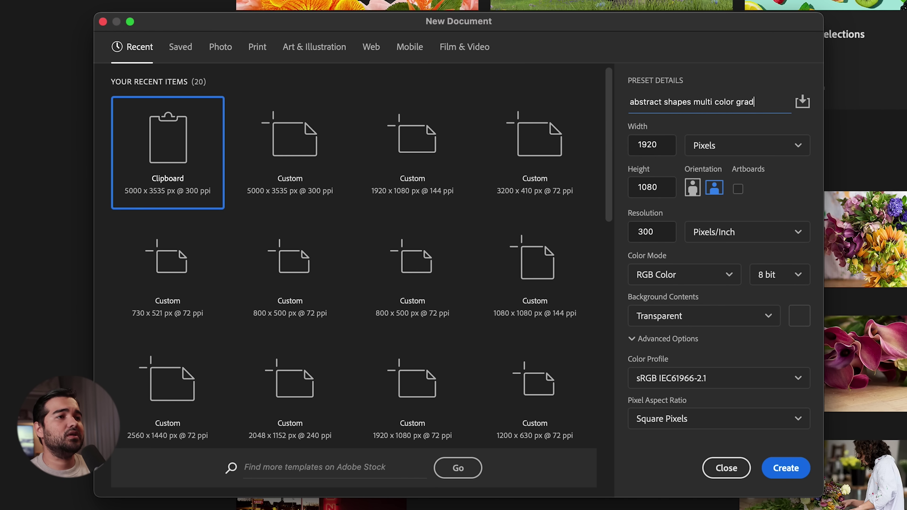
{"action": "left_click", "coordinate": [788, 469]}
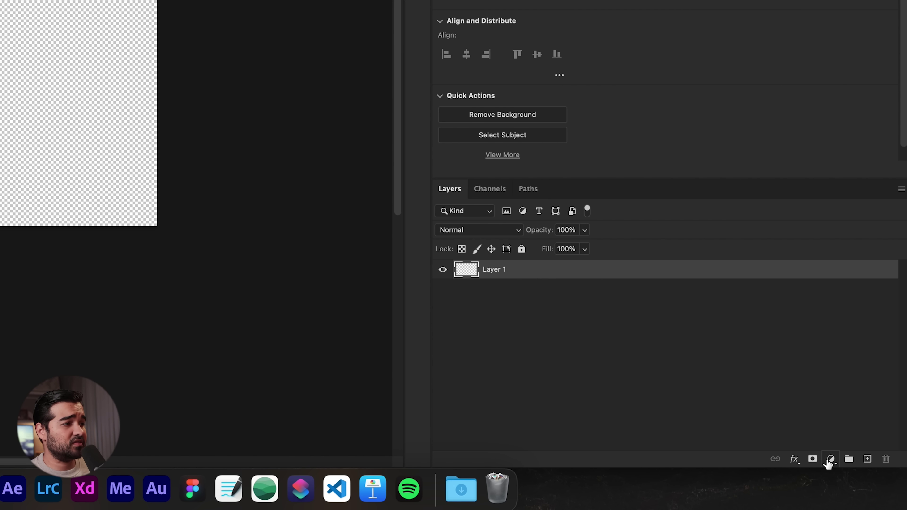
Add a light grey #eeeeee Solid Color fill layer
{"action": "left_click", "coordinate": [829, 459]}
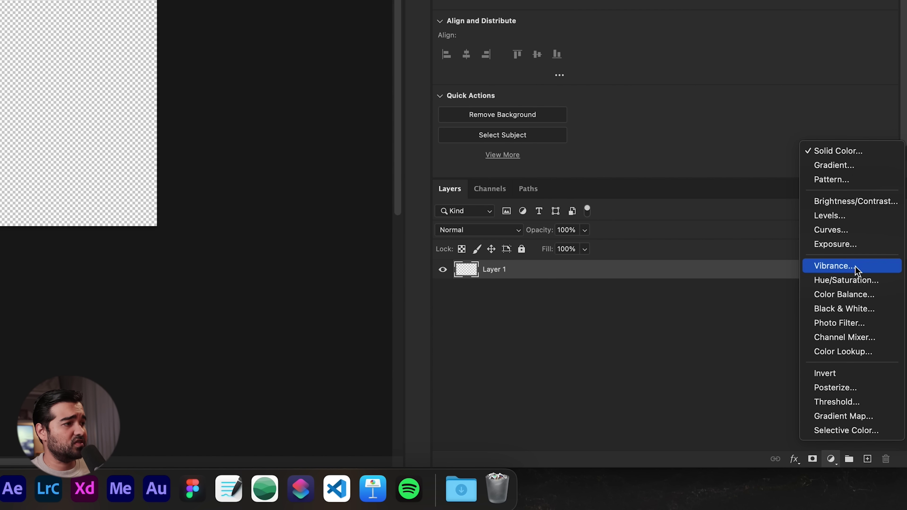
{"action": "left_click", "coordinate": [839, 151]}
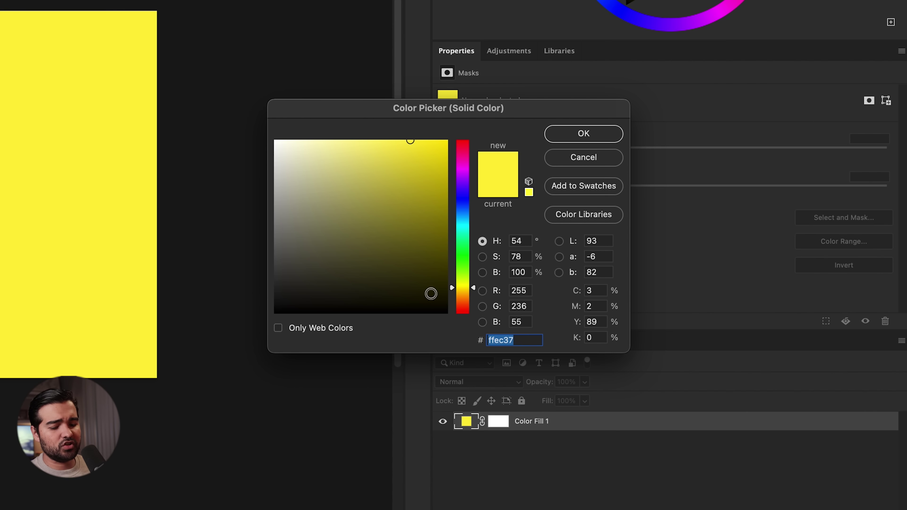
{"action": "type", "text": "eeeeee"}
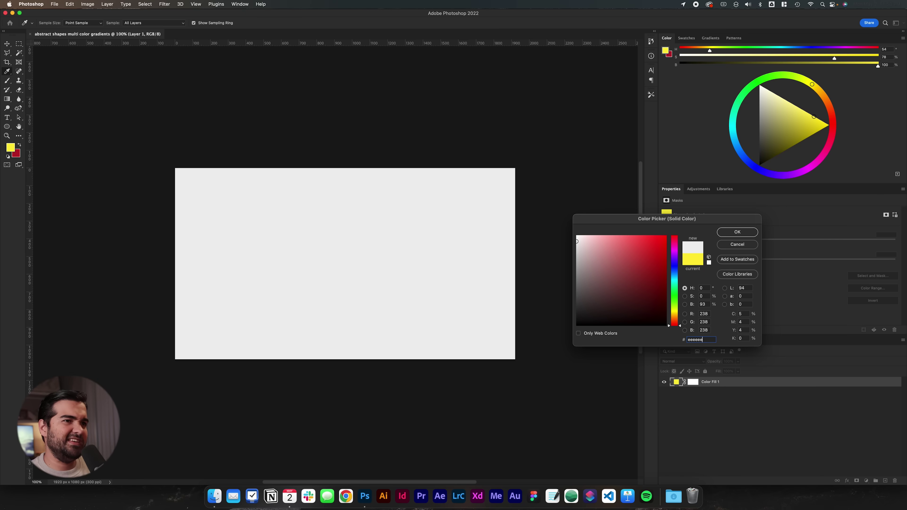
{"action": "key", "text": "Return"}
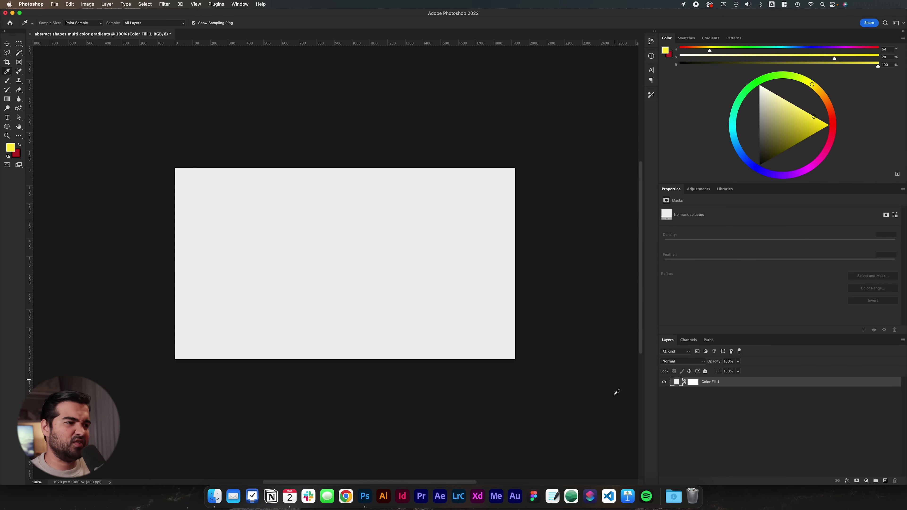
Draw a circle with the Ellipse tool and centre it horizontally and vertically on the canvas
{"action": "key", "text": "u"}
{"action": "left_click_drag", "start_coordinate": [349, 254], "coordinate": [417, 303]}
{"action": "key", "text": "super+a"}
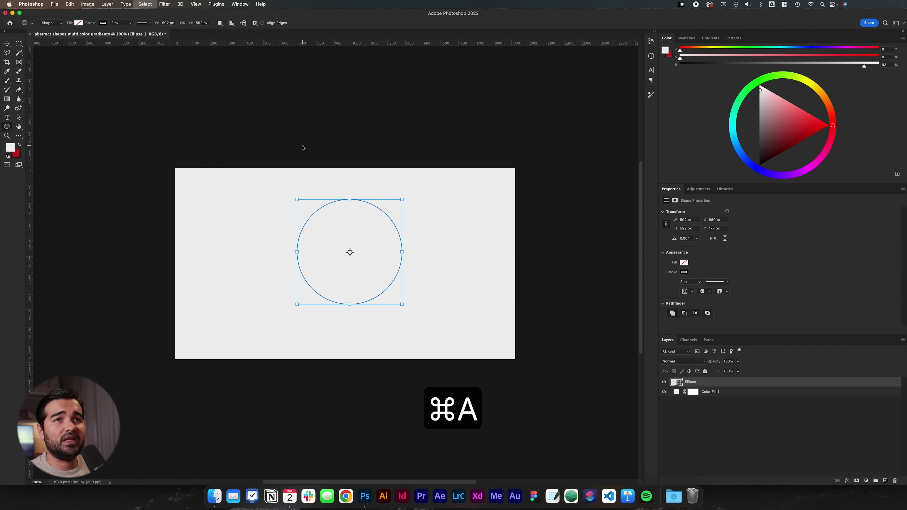
{"action": "key", "text": "v"}
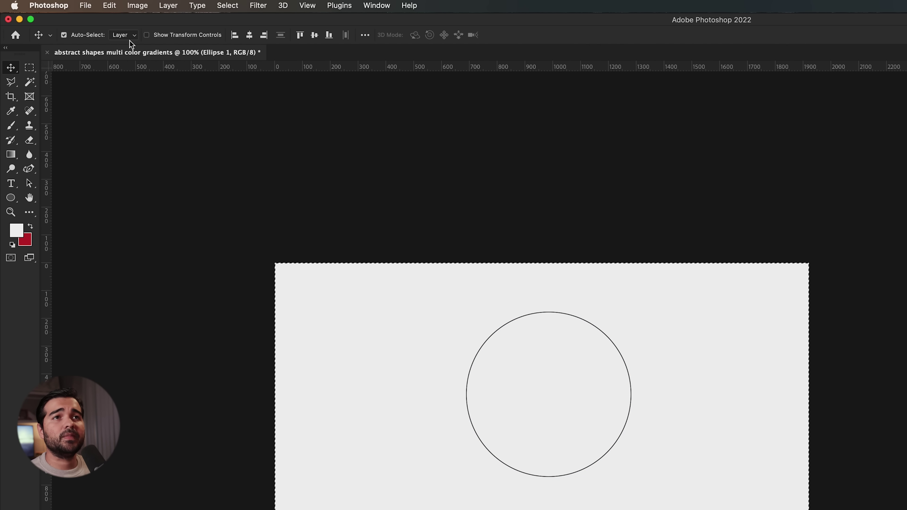
{"action": "left_click", "coordinate": [249, 35]}
{"action": "left_click", "coordinate": [315, 35]}
{"action": "key", "text": "super+d"}
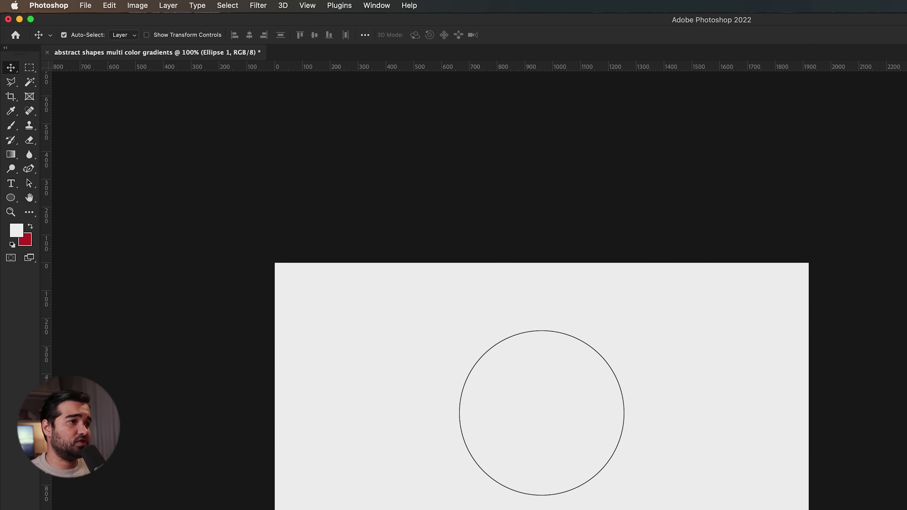
Set the circle's fill to solid black
{"action": "left_click", "coordinate": [583, 217]}
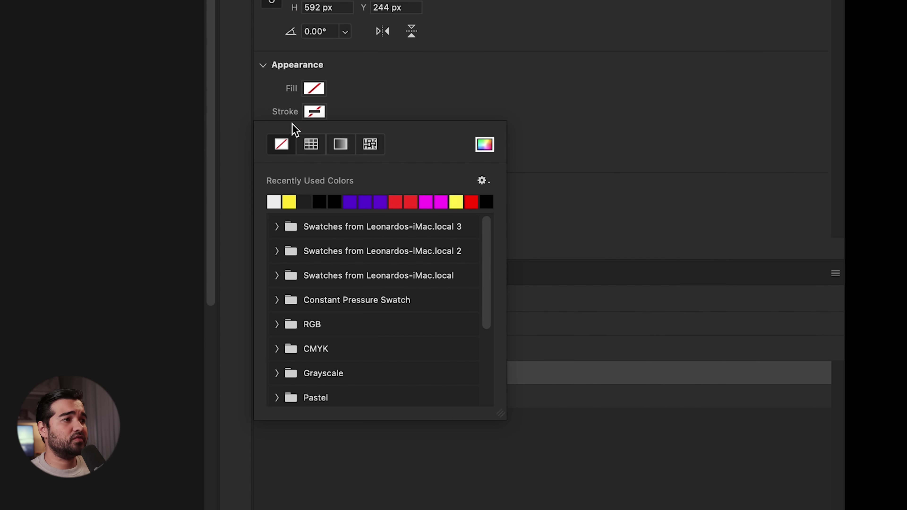
{"action": "left_click", "coordinate": [314, 88]}
{"action": "left_click", "coordinate": [320, 179]}
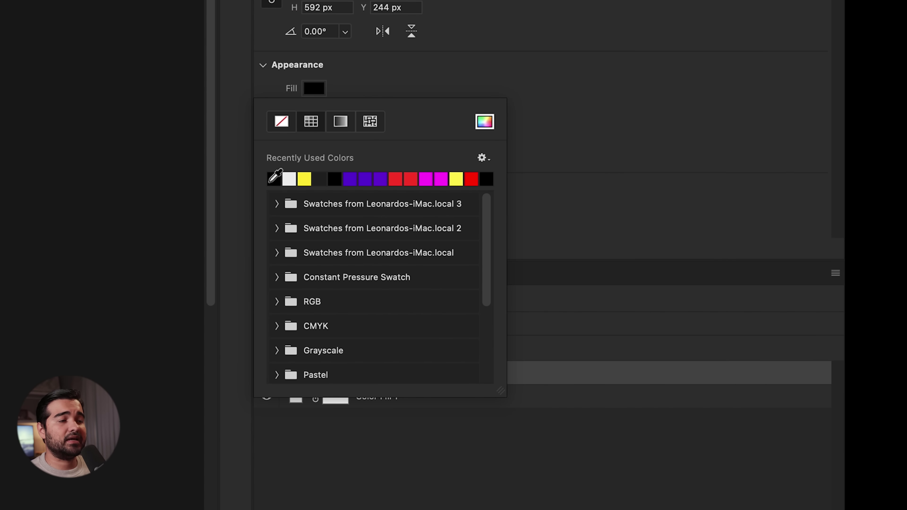
{"action": "key", "text": "Return"}
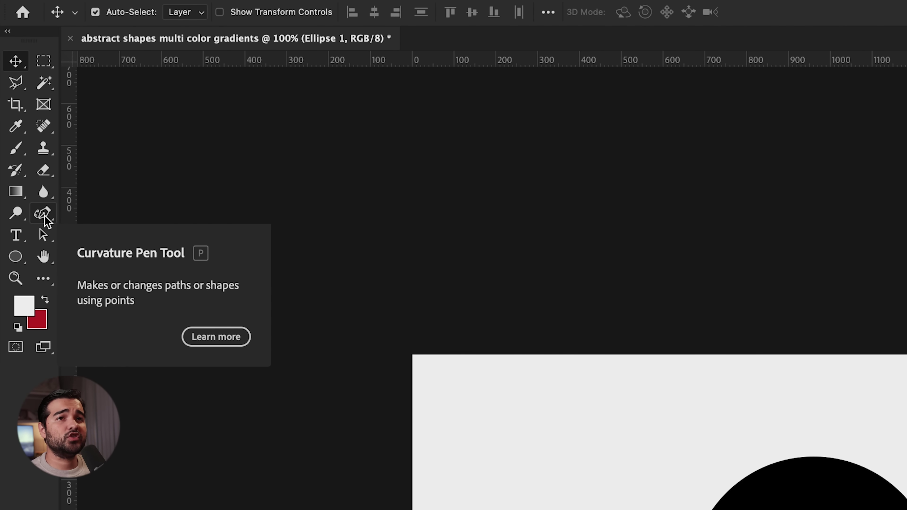
Pull the circle's left point inward with the Curvature Pen, converting the shape to a regular path
{"action": "left_click", "coordinate": [44, 216]}
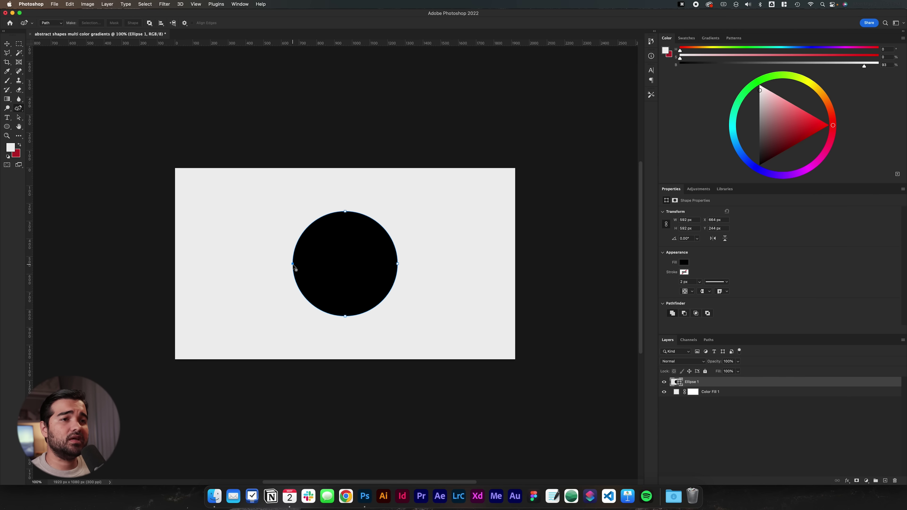
{"action": "left_click_drag", "start_coordinate": [293, 264], "coordinate": [346, 265]}
{"action": "mouse_move", "coordinate": [440, 258]}
{"action": "left_mouse_down"}
{"action": "mouse_move", "coordinate": [456, 258]}
{"action": "mouse_move", "coordinate": [447, 258]}
{"action": "left_mouse_up"}
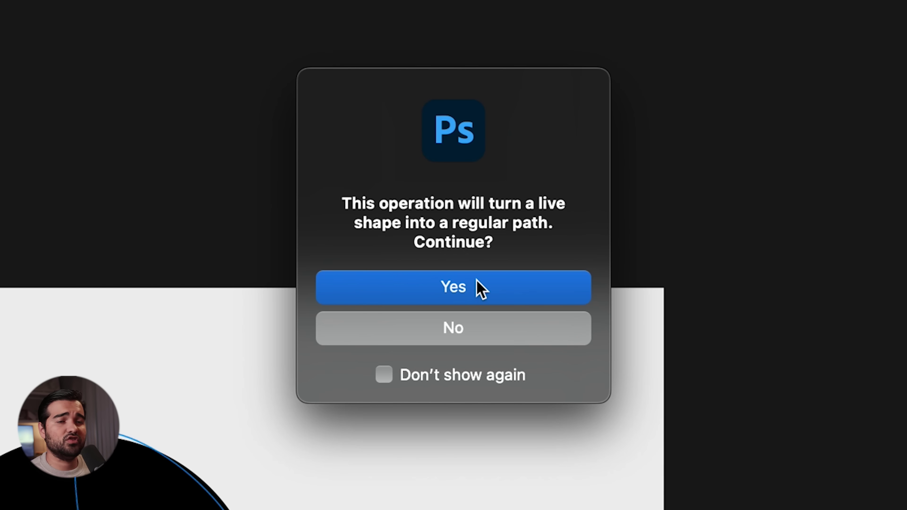
{"action": "left_click", "coordinate": [480, 285]}
Add and move anchors to bulge the top and right edges into a comma-like blob
{"action": "left_click_drag", "start_coordinate": [442, 153], "coordinate": [350, 155]}
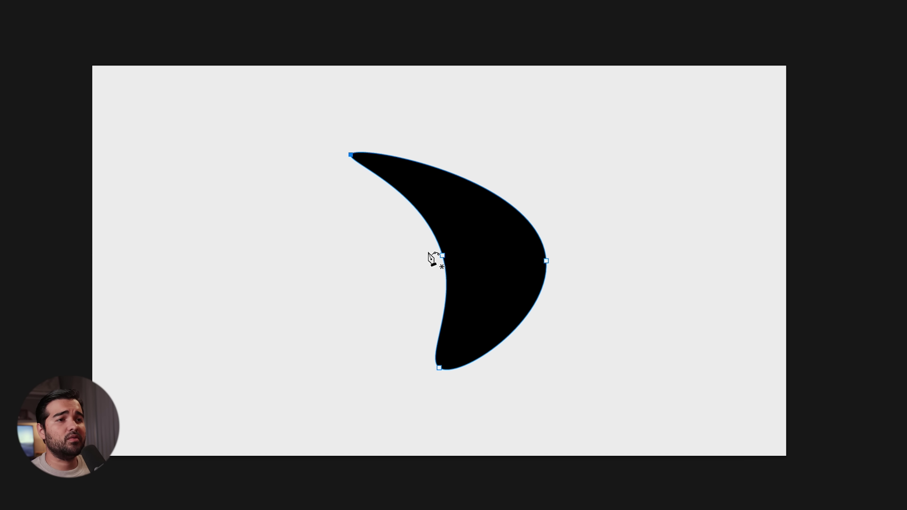
{"action": "mouse_move", "coordinate": [442, 255]}
{"action": "left_mouse_down"}
{"action": "mouse_move", "coordinate": [415, 274]}
{"action": "mouse_move", "coordinate": [435, 268]}
{"action": "left_mouse_up"}
{"action": "left_click_drag", "start_coordinate": [534, 314], "coordinate": [561, 313]}
{"action": "mouse_move", "coordinate": [503, 189]}
{"action": "left_mouse_down"}
{"action": "mouse_move", "coordinate": [494, 158]}
{"action": "mouse_move", "coordinate": [495, 174]}
{"action": "left_mouse_up"}
{"action": "left_click_drag", "start_coordinate": [436, 267], "coordinate": [453, 241]}
{"action": "left_click_drag", "start_coordinate": [450, 308], "coordinate": [405, 297]}
{"action": "left_click_drag", "start_coordinate": [502, 179], "coordinate": [495, 195]}
{"action": "key", "text": "v"}
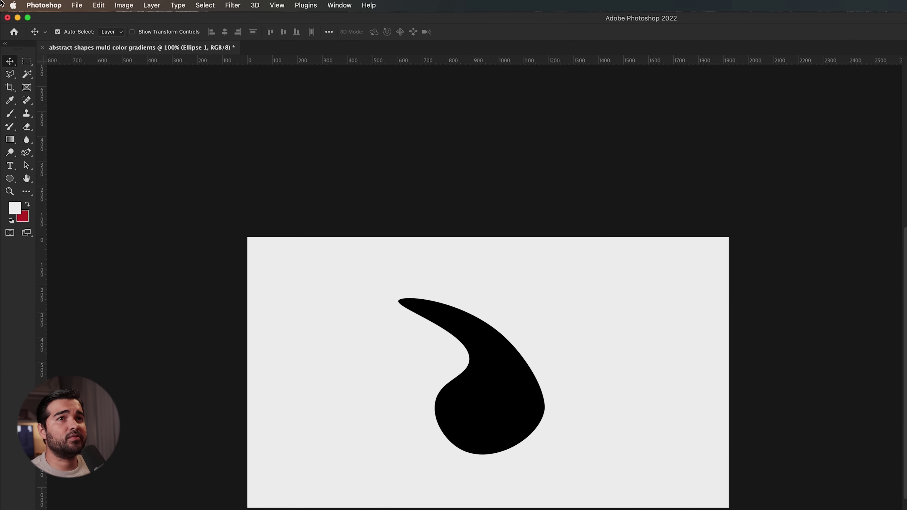
{"action": "left_click", "coordinate": [280, 6]}
{"action": "mouse_move", "coordinate": [339, 168]}
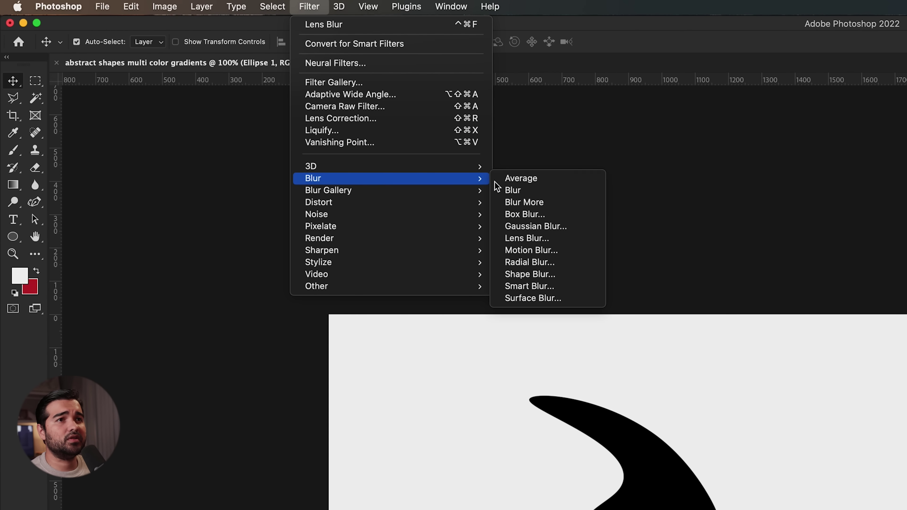
Convert the blob to a smart object, apply a Spin Radial Blur of amount 67, and recheck its settings
{"action": "left_click", "coordinate": [586, 266]}
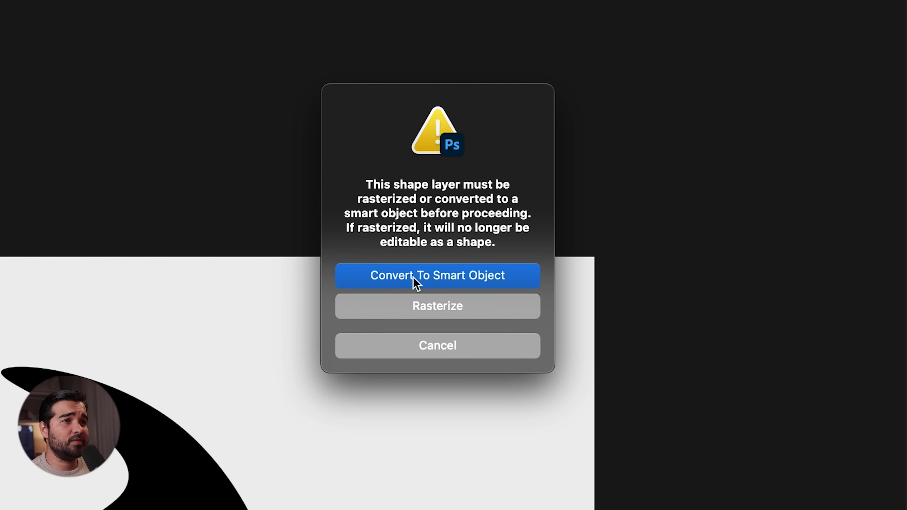
{"action": "left_click", "coordinate": [414, 280]}
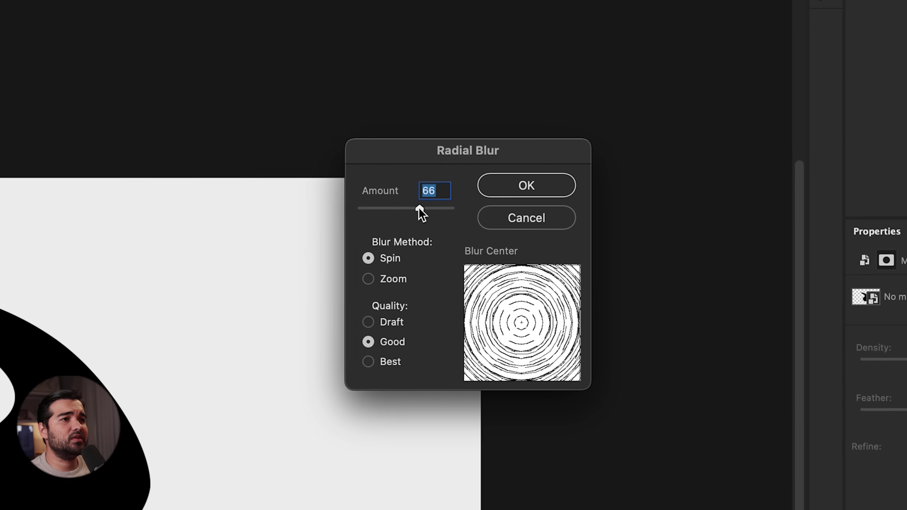
{"action": "left_click_drag", "start_coordinate": [421, 209], "coordinate": [422, 210]}
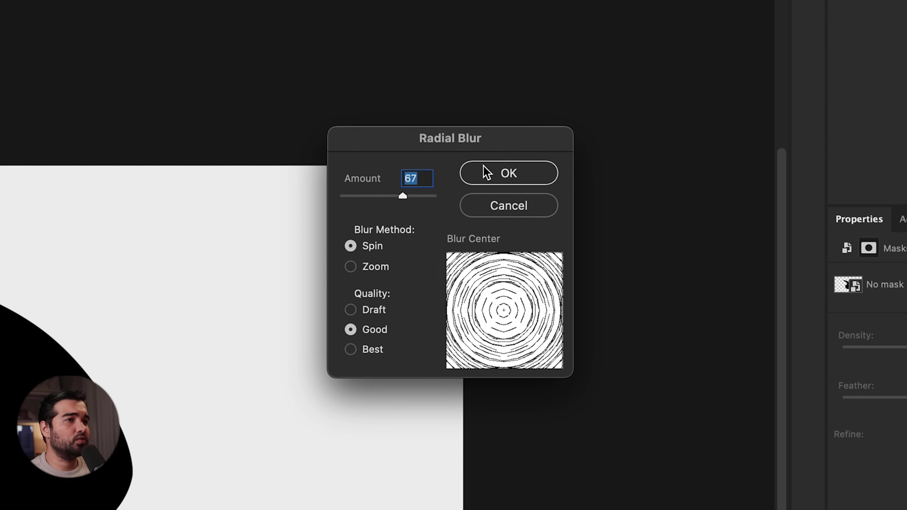
{"action": "left_click", "coordinate": [488, 173]}
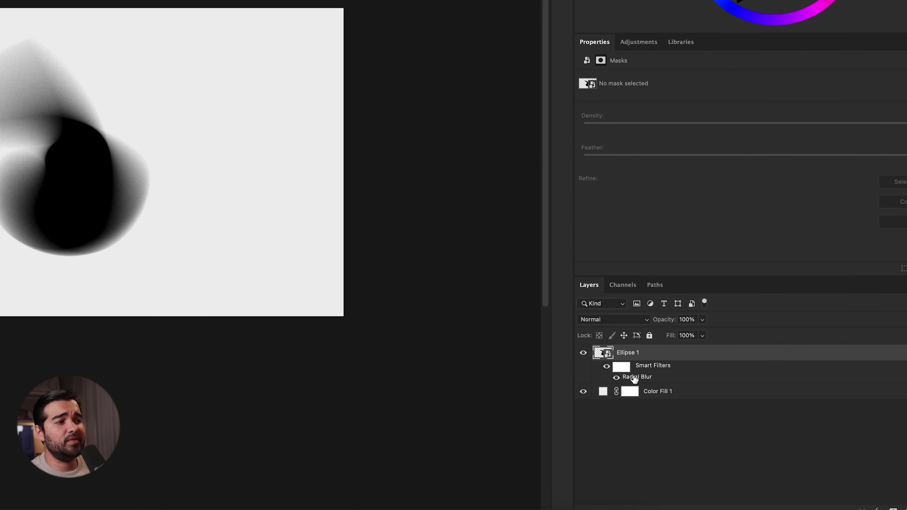
{"action": "double_click", "coordinate": [697, 397]}
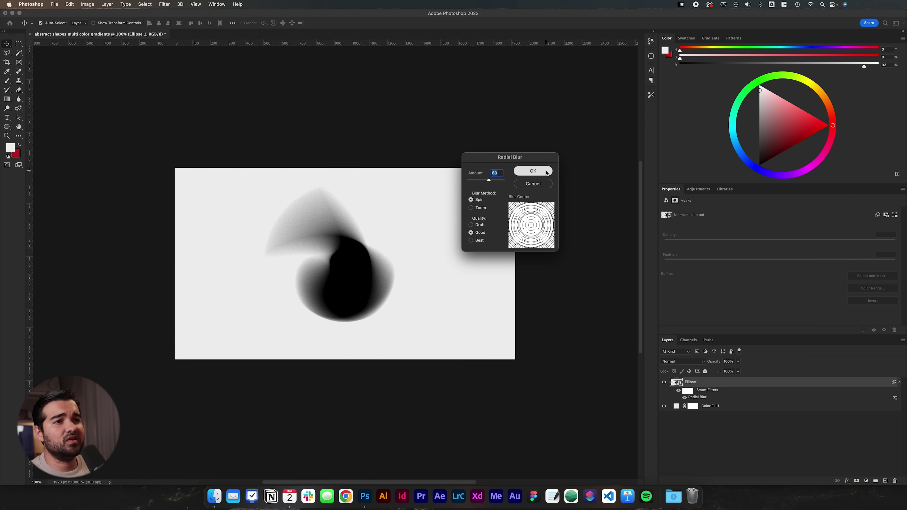
{"action": "left_click", "coordinate": [525, 181]}
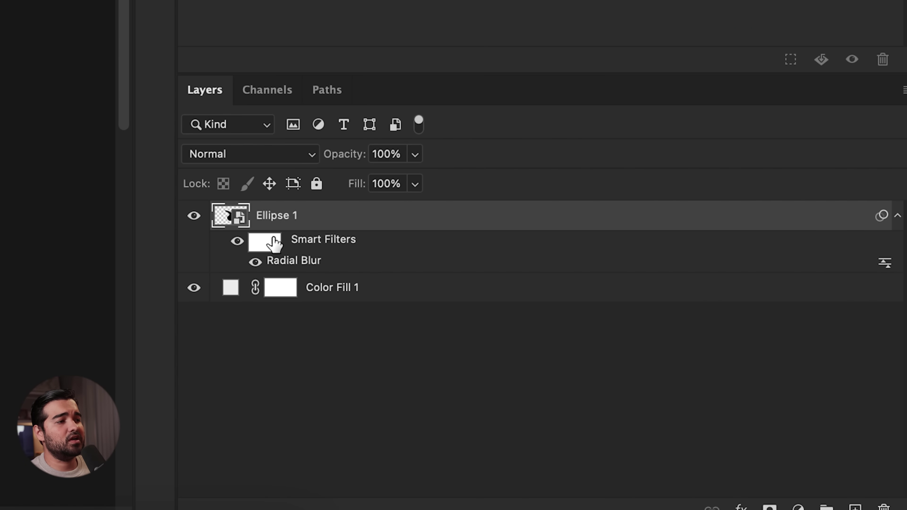
Paint black with a ~943 px brush on the Radial Blur filter mask over the blob's right side
{"action": "left_click", "coordinate": [690, 393]}
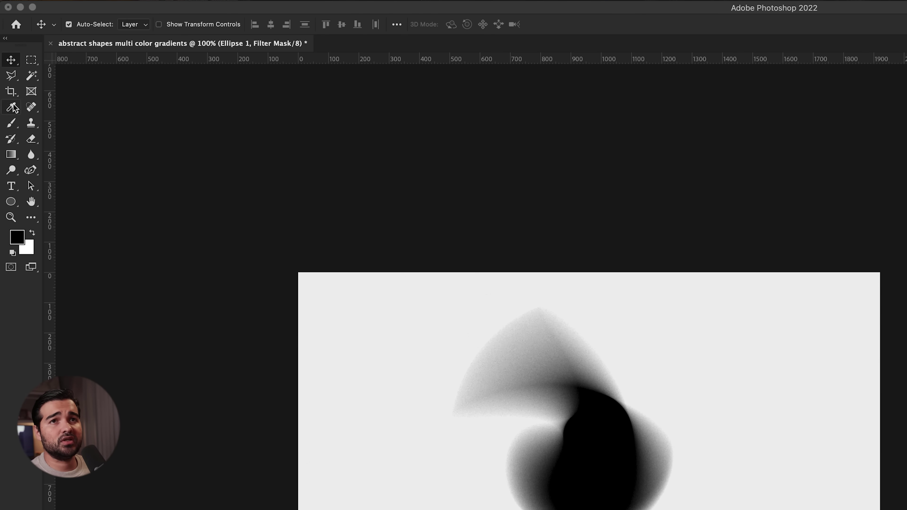
{"action": "key", "text": "b"}
{"action": "mouse_move", "coordinate": [393, 262]}
{"action": "left_mouse_down"}
{"action": "mouse_move", "coordinate": [379, 270]}
{"action": "mouse_move", "coordinate": [415, 269]}
{"action": "mouse_move", "coordinate": [326, 275]}
{"action": "mouse_move", "coordinate": [428, 272]}
{"action": "mouse_move", "coordinate": [322, 273]}
{"action": "mouse_move", "coordinate": [389, 279]}
{"action": "mouse_move", "coordinate": [275, 286]}
{"action": "mouse_move", "coordinate": [319, 282]}
{"action": "mouse_move", "coordinate": [310, 288]}
{"action": "left_mouse_up"}
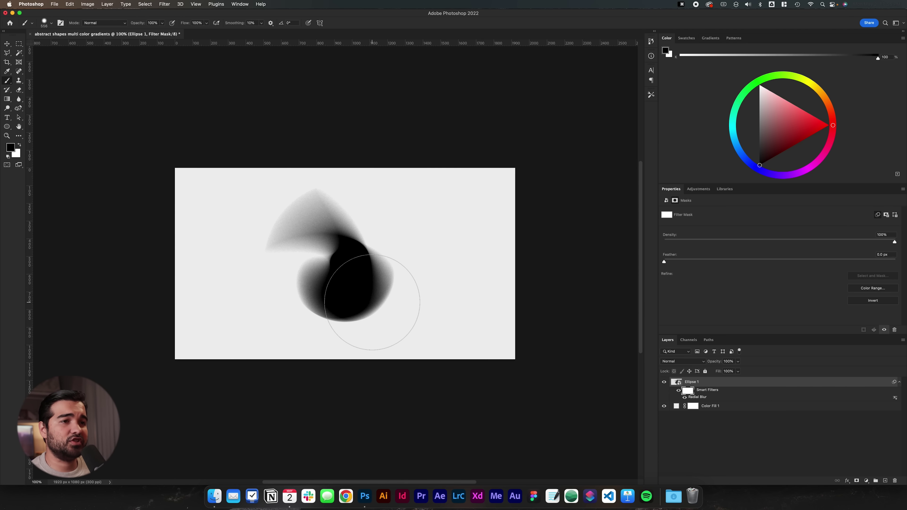
{"action": "mouse_move", "coordinate": [373, 302]}
{"action": "left_mouse_down"}
{"action": "mouse_move", "coordinate": [400, 300]}
{"action": "mouse_move", "coordinate": [395, 277]}
{"action": "mouse_move", "coordinate": [416, 263]}
{"action": "mouse_move", "coordinate": [399, 254]}
{"action": "left_mouse_up"}
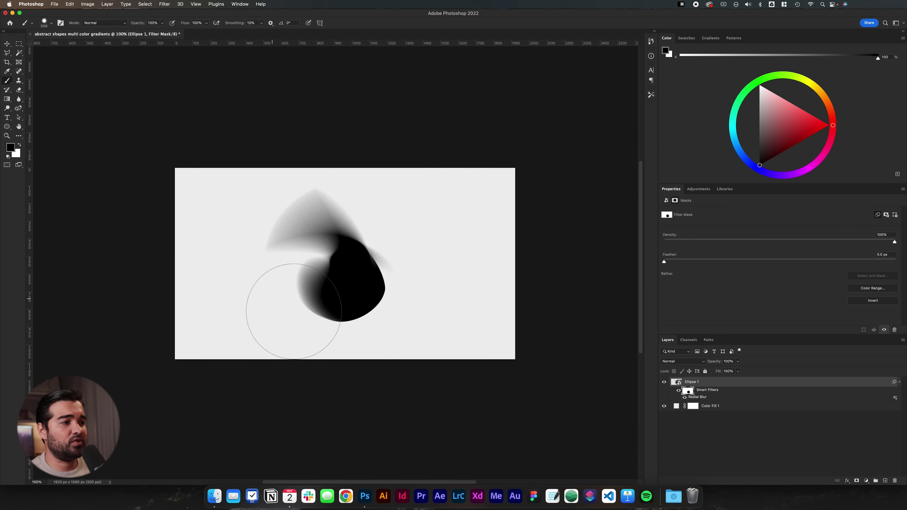
{"action": "right_click", "coordinate": [785, 382]}
Wrap Ellipse 1 into a new smart object
{"action": "left_click", "coordinate": [625, 430]}
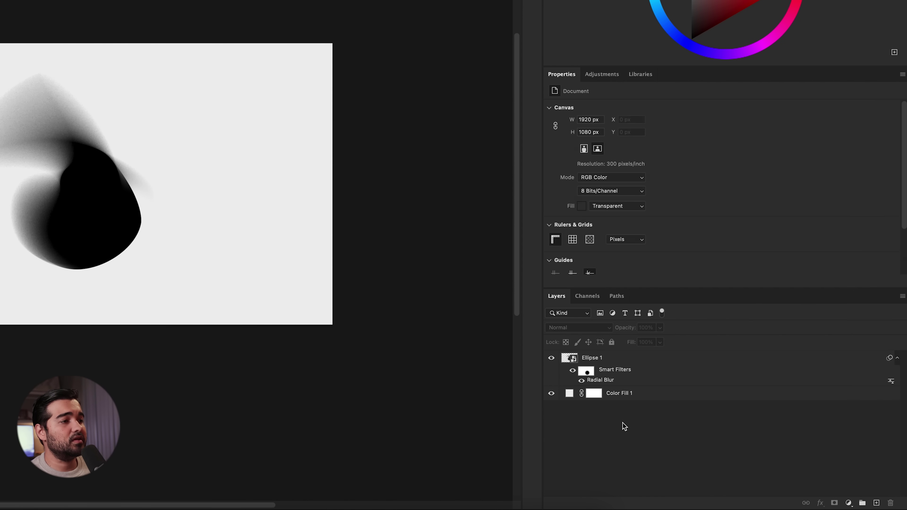
{"action": "right_click", "coordinate": [632, 358]}
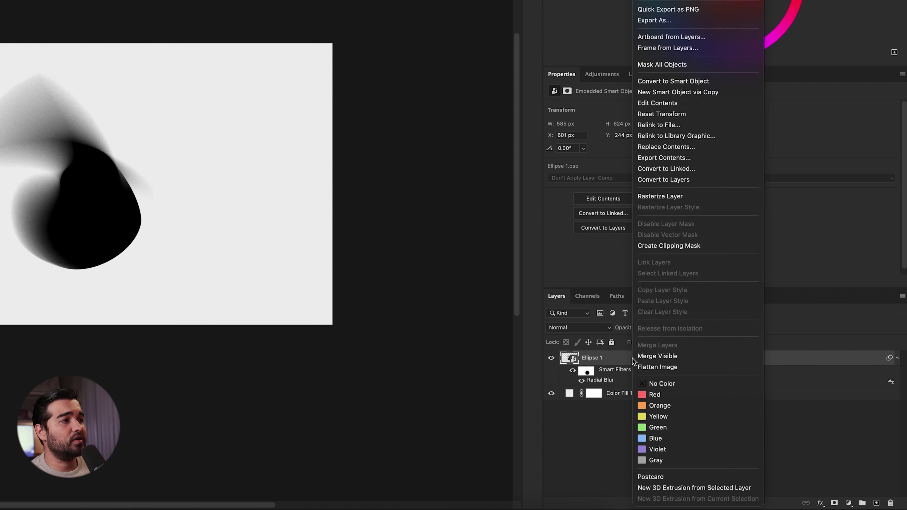
{"action": "left_click", "coordinate": [738, 81]}
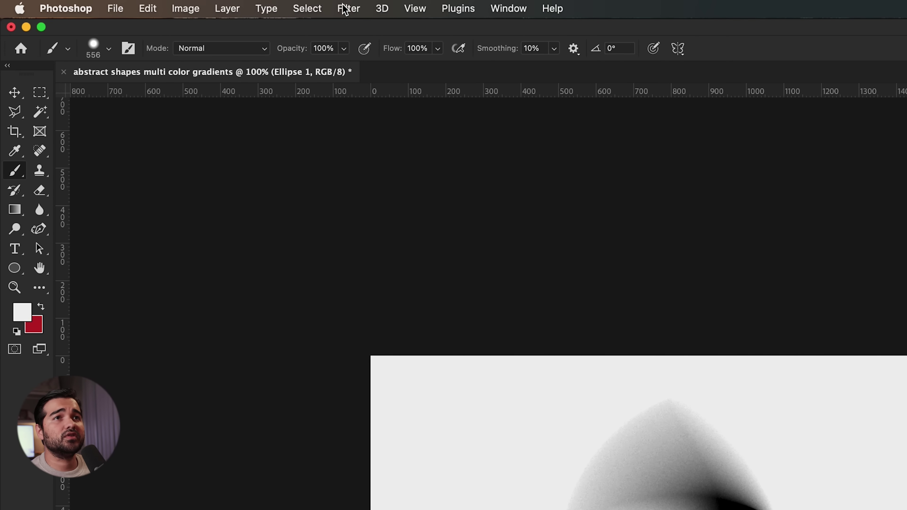
Apply a Gaussian Blur of radius 4.9 px to the swirl shape
{"action": "left_click", "coordinate": [344, 9]}
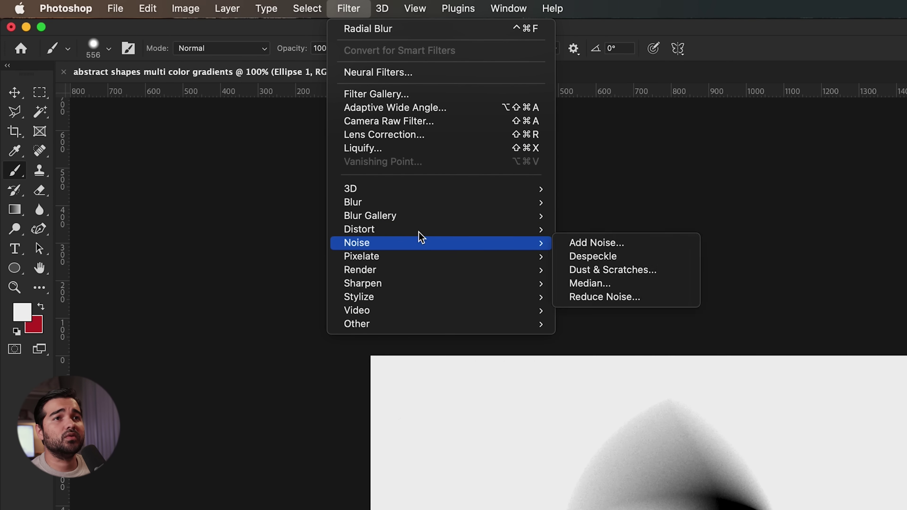
{"action": "mouse_move", "coordinate": [357, 202]}
{"action": "left_click", "coordinate": [617, 263]}
{"action": "left_click_drag", "start_coordinate": [702, 233], "coordinate": [590, 232]}
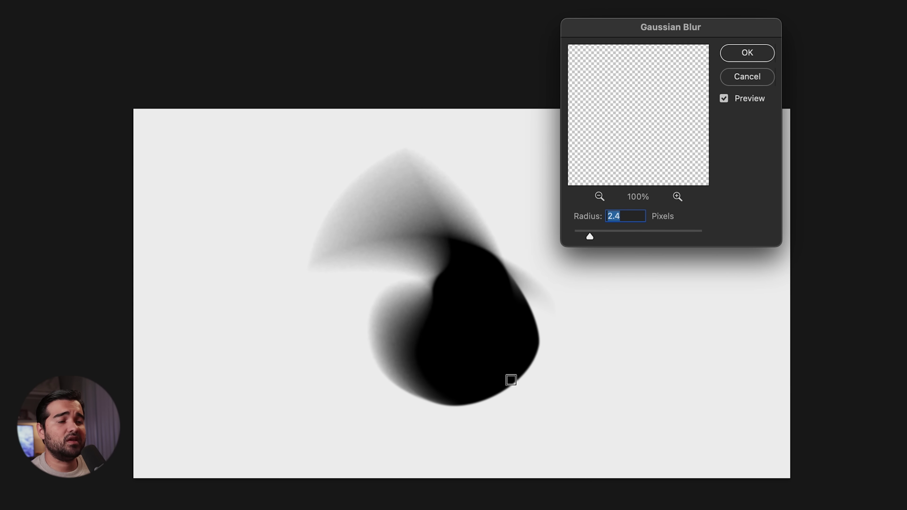
{"action": "left_click_drag", "start_coordinate": [591, 235], "coordinate": [607, 232]}
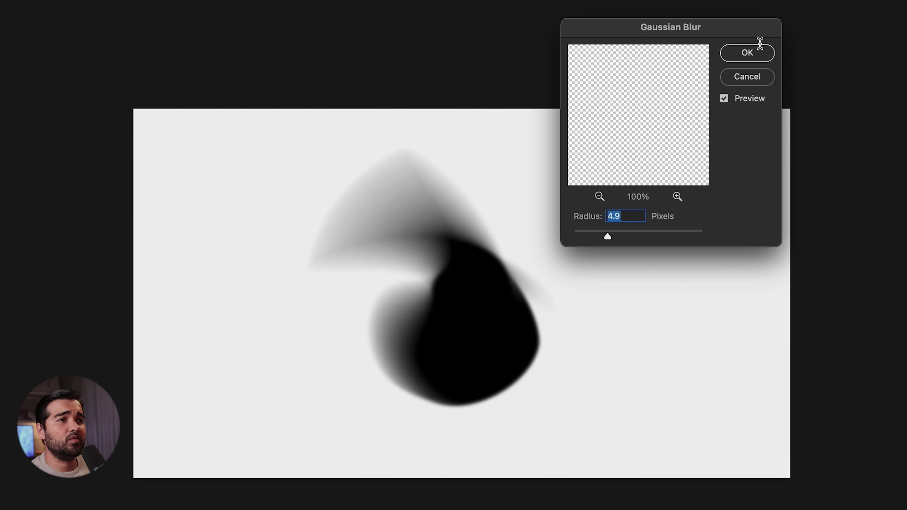
{"action": "left_click", "coordinate": [759, 54]}
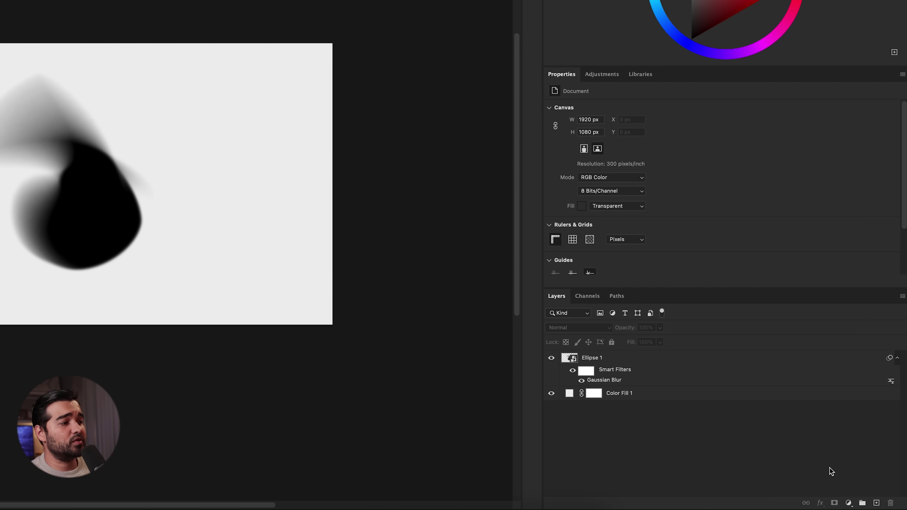
{"action": "left_click", "coordinate": [880, 505]}
Convert Layer 1 into a smart object and open its contents as Layer 1.psb
{"action": "right_click", "coordinate": [634, 357]}
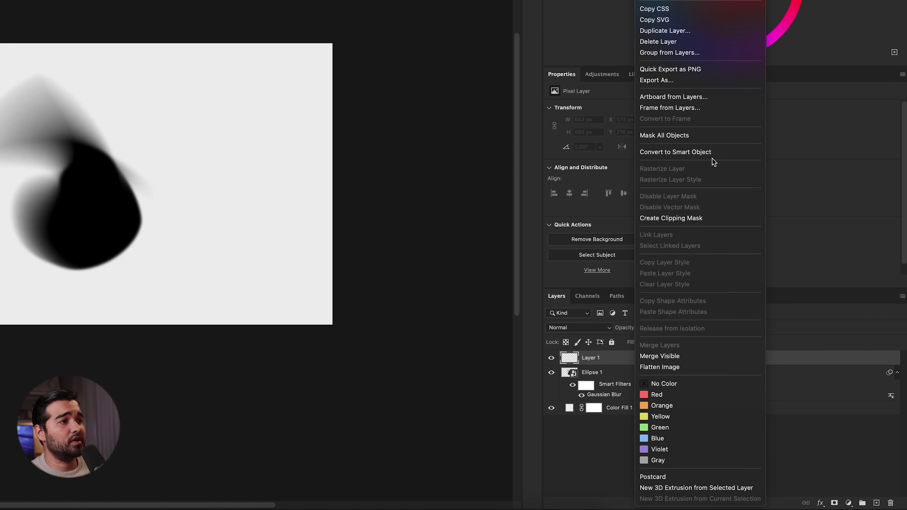
{"action": "left_click", "coordinate": [669, 155]}
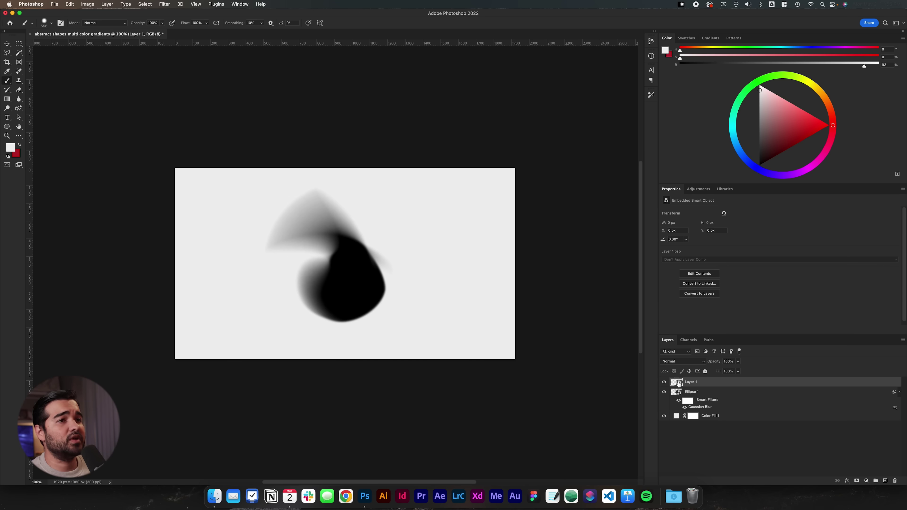
{"action": "double_click", "coordinate": [679, 383]}
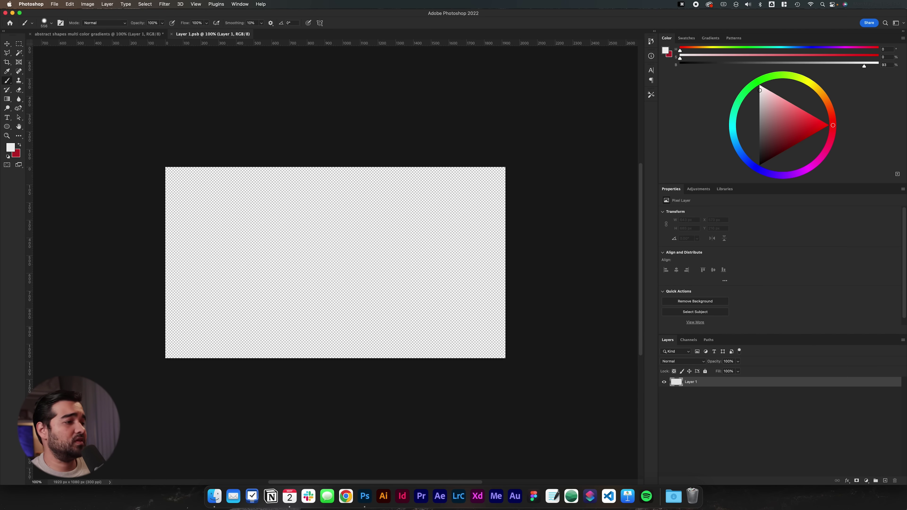
Add a #eeeeee Solid Color fill layer and draw a large ellipse over the canvas
{"action": "left_click", "coordinate": [866, 481]}
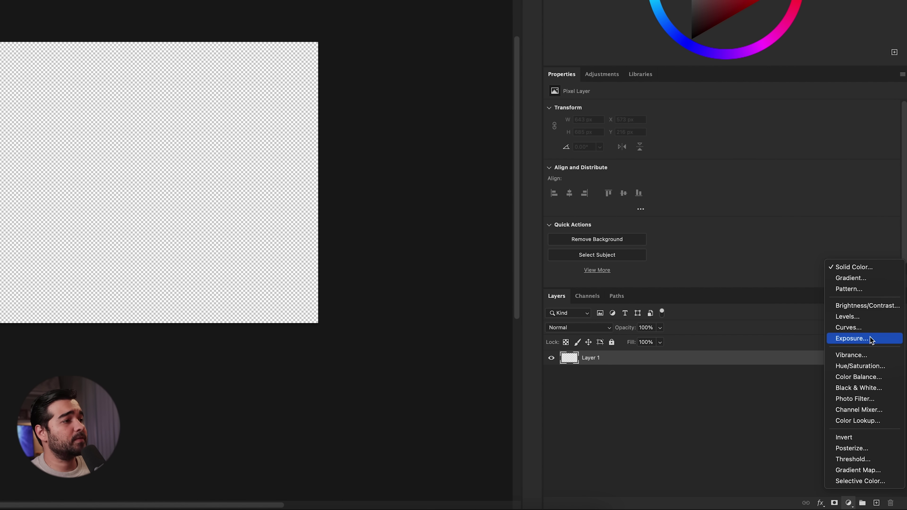
{"action": "left_click", "coordinate": [872, 267]}
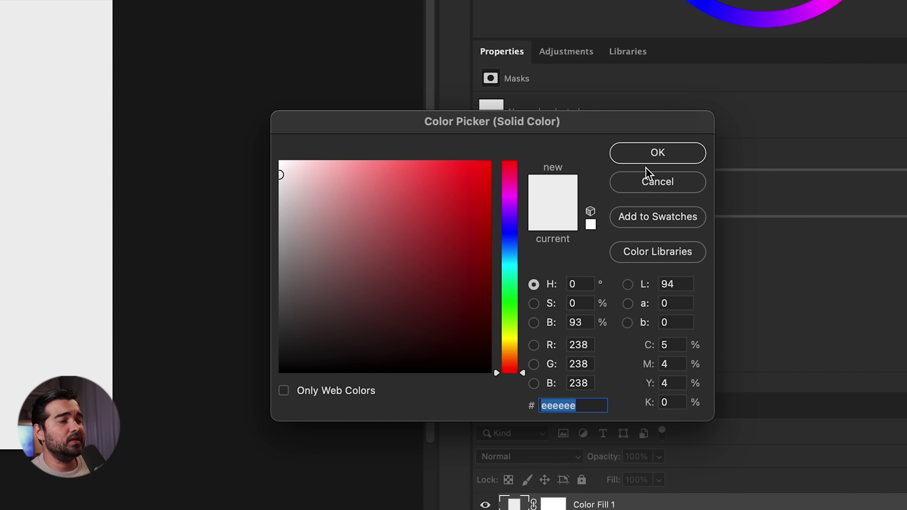
{"action": "left_click", "coordinate": [656, 155]}
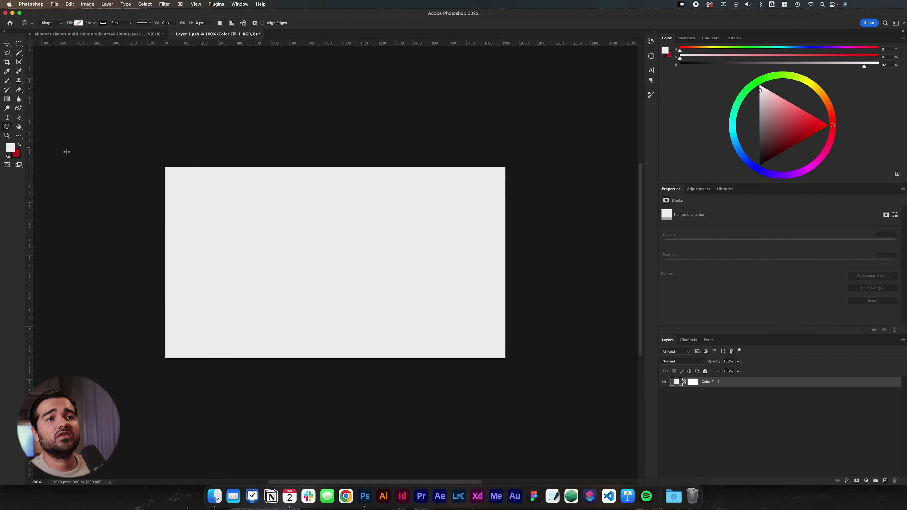
{"action": "left_click_drag", "start_coordinate": [175, 172], "coordinate": [357, 309]}
Fill the ellipse with yellow
{"action": "left_click", "coordinate": [684, 262]}
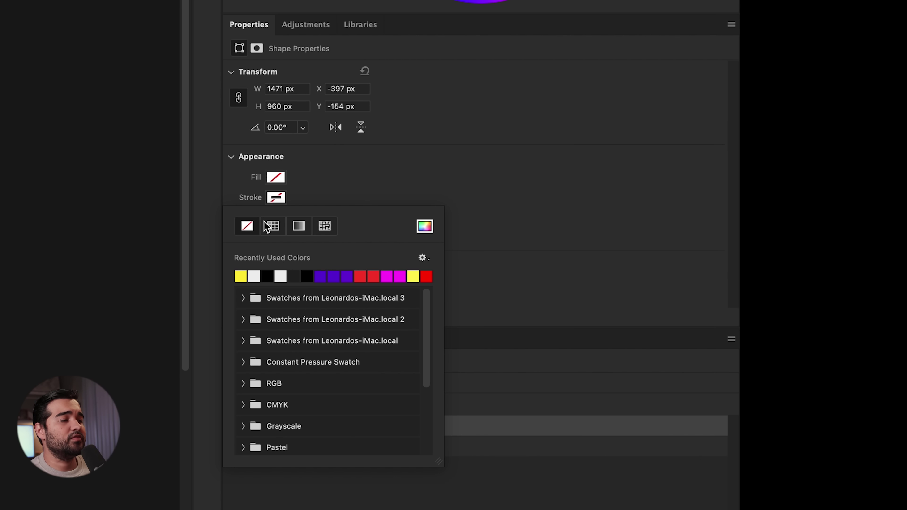
{"action": "left_click", "coordinate": [273, 179]}
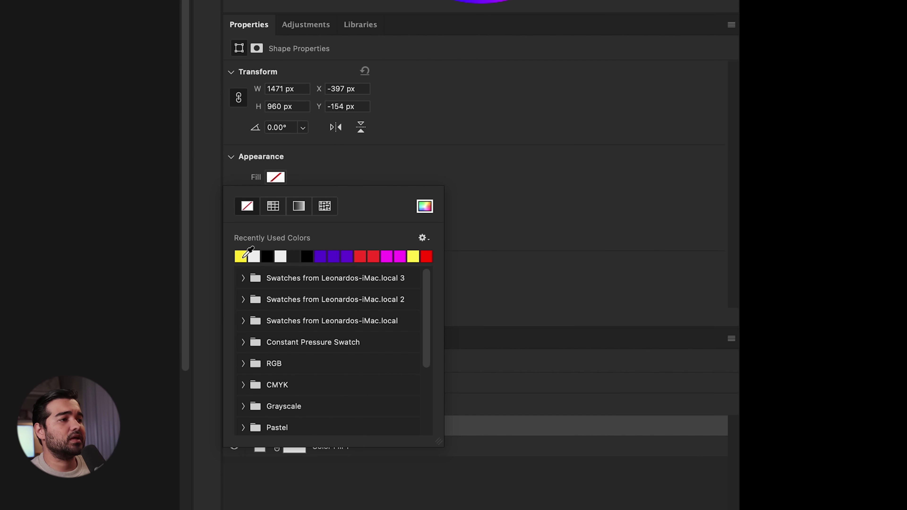
{"action": "left_click", "coordinate": [241, 256]}
Alt-drag a copy of the yellow ellipse right and reshape it into a wave with the Pen tool
{"action": "left_click_drag", "start_coordinate": [274, 298], "coordinate": [481, 272]}
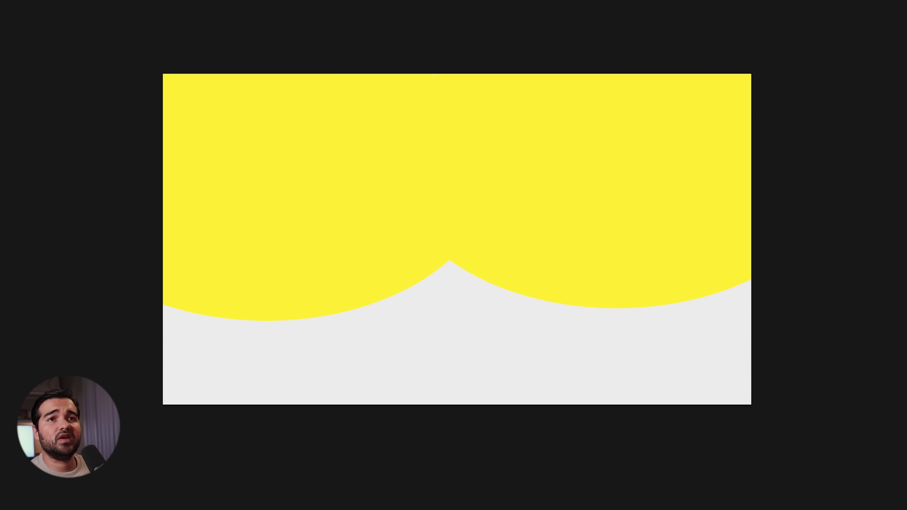
{"action": "key", "text": "p"}
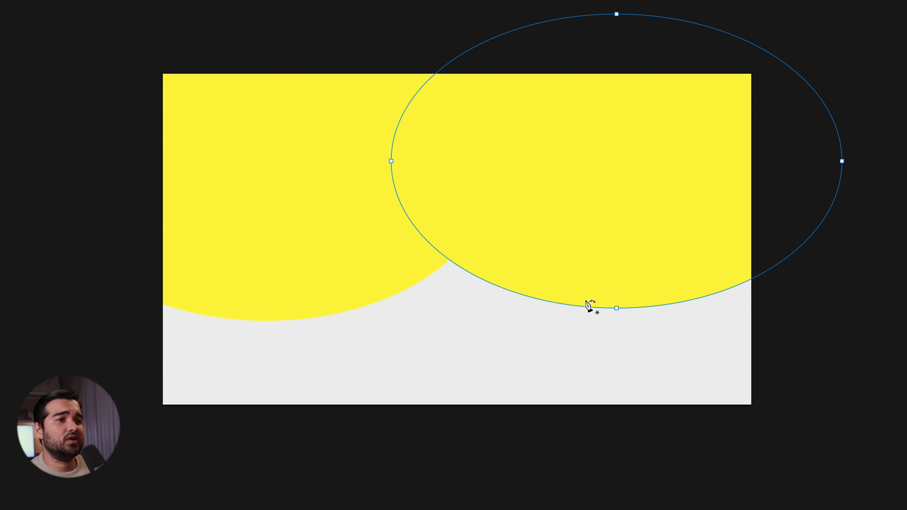
{"action": "left_click_drag", "start_coordinate": [617, 310], "coordinate": [906, 274]}
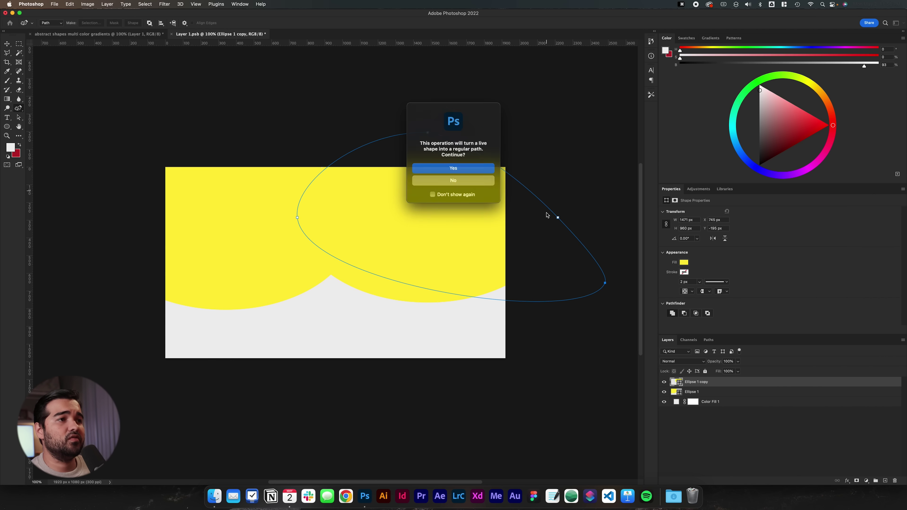
{"action": "key", "text": "Return"}
{"action": "left_click_drag", "start_coordinate": [558, 224], "coordinate": [563, 195]}
{"action": "left_click_drag", "start_coordinate": [297, 218], "coordinate": [296, 201]}
Move the copy beneath Ellipse 1, recolour it magenta #f224f4, and duplicate it
{"action": "key", "text": "v"}
{"action": "left_click_drag", "start_coordinate": [676, 381], "coordinate": [678, 395]}
{"action": "double_click", "coordinate": [679, 382]}
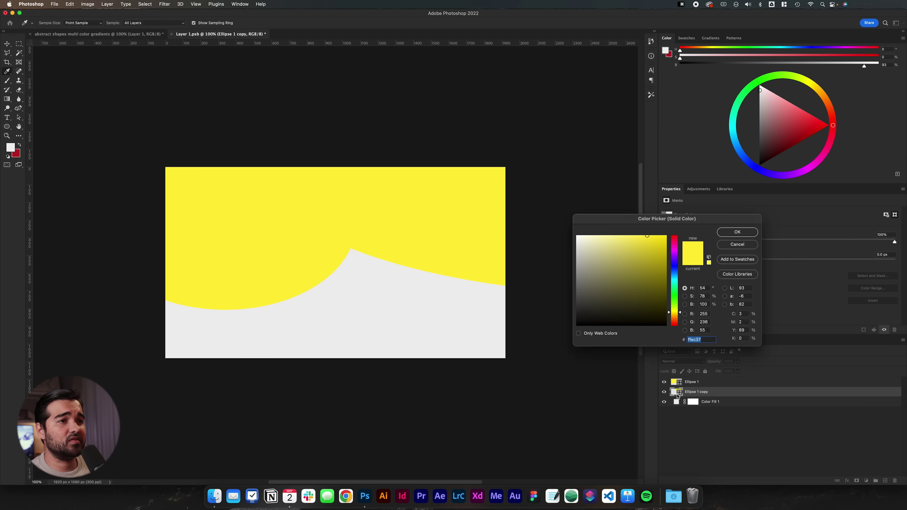
{"action": "left_click_drag", "start_coordinate": [674, 250], "coordinate": [665, 248]}
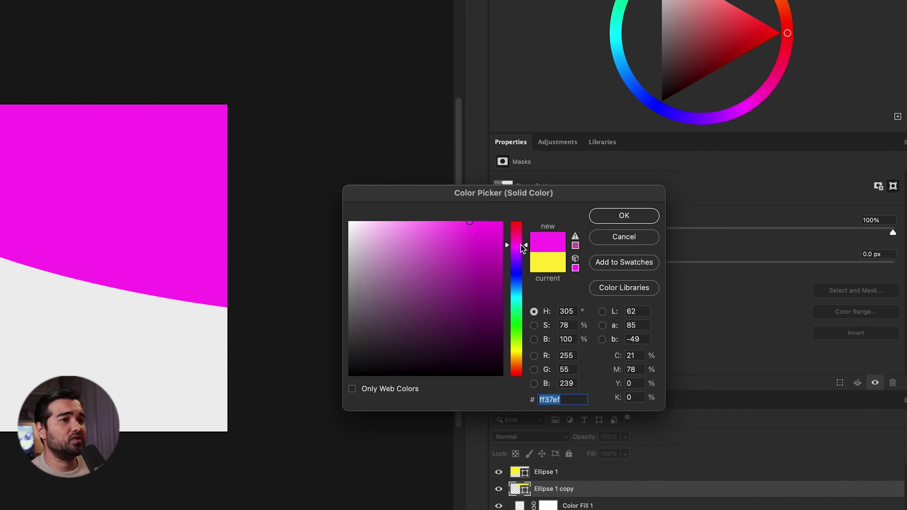
{"action": "mouse_move", "coordinate": [501, 243]}
{"action": "left_mouse_down"}
{"action": "mouse_move", "coordinate": [480, 228]}
{"action": "mouse_move", "coordinate": [505, 246]}
{"action": "left_mouse_up"}
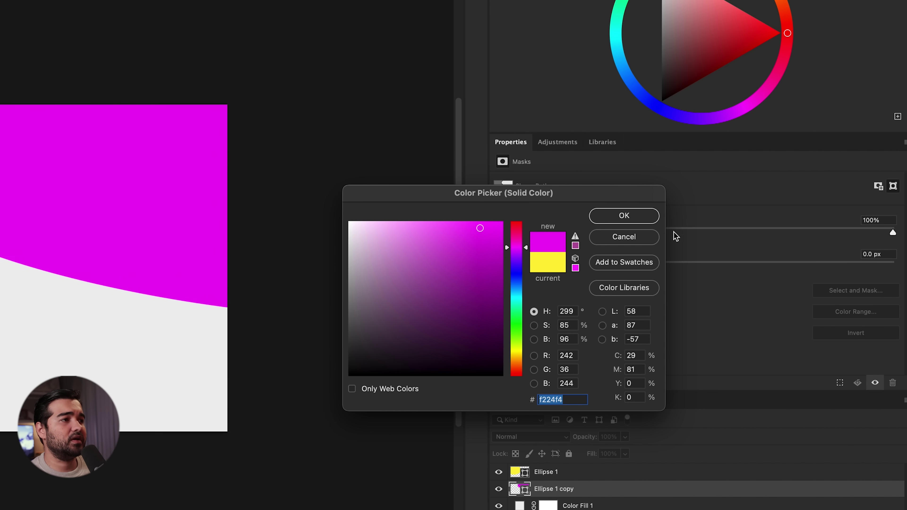
{"action": "left_click", "coordinate": [655, 219]}
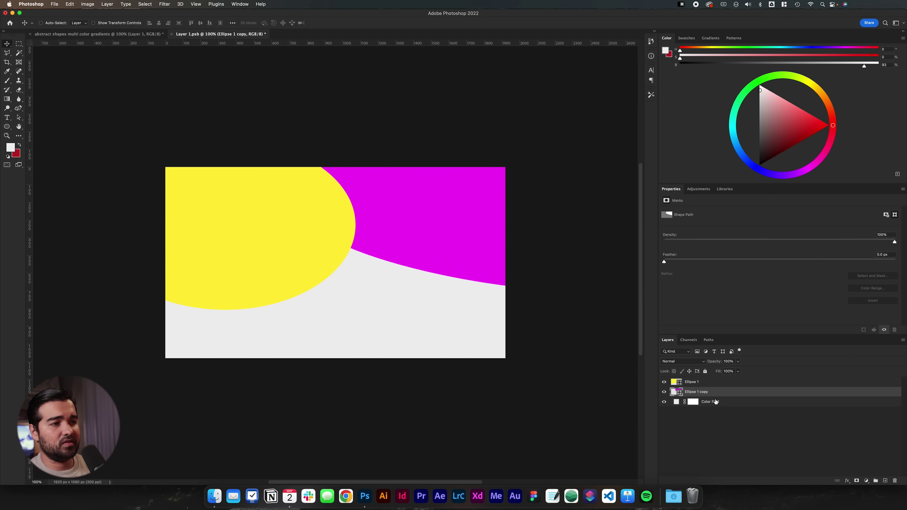
{"action": "key", "text": "super+j"}
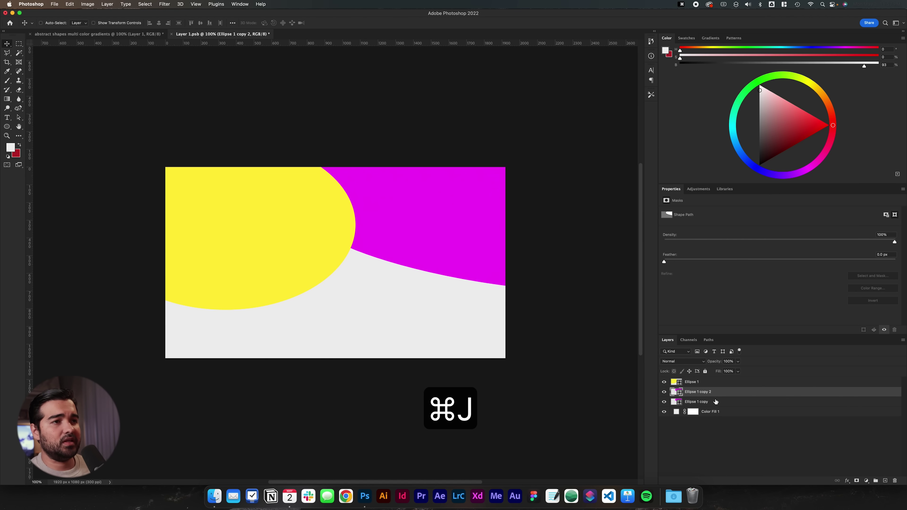
Move the magenta duplicate across the lower left and recolour it red
{"action": "key", "text": "super+t"}
{"action": "mouse_move", "coordinate": [468, 237]}
{"action": "left_mouse_down"}
{"action": "mouse_move", "coordinate": [277, 352]}
{"action": "mouse_move", "coordinate": [273, 345]}
{"action": "left_mouse_up"}
{"action": "left_click_drag", "start_coordinate": [415, 240], "coordinate": [436, 229]}
{"action": "key", "text": "Return"}
{"action": "mouse_move", "coordinate": [359, 314]}
{"action": "left_mouse_down"}
{"action": "mouse_move", "coordinate": [352, 308]}
{"action": "mouse_move", "coordinate": [361, 310]}
{"action": "mouse_move", "coordinate": [347, 324]}
{"action": "left_mouse_up"}
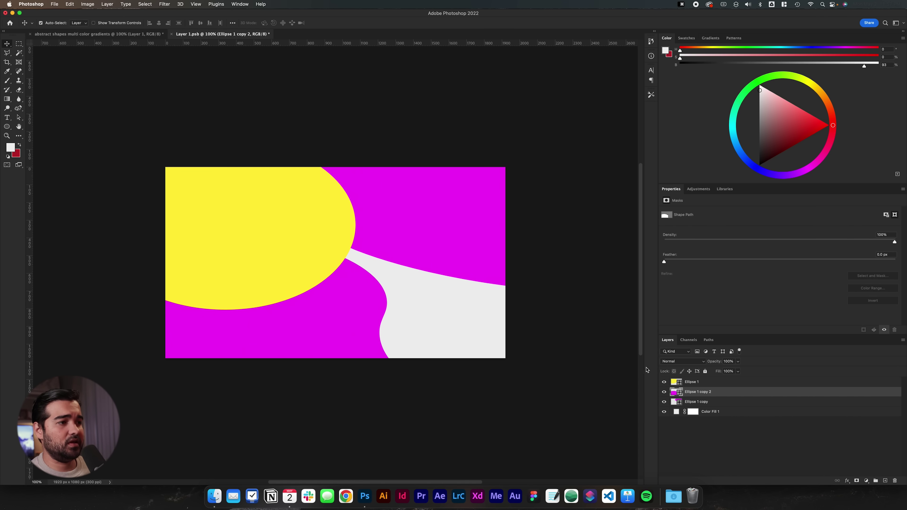
{"action": "double_click", "coordinate": [677, 392]}
{"action": "key", "text": "Return"}
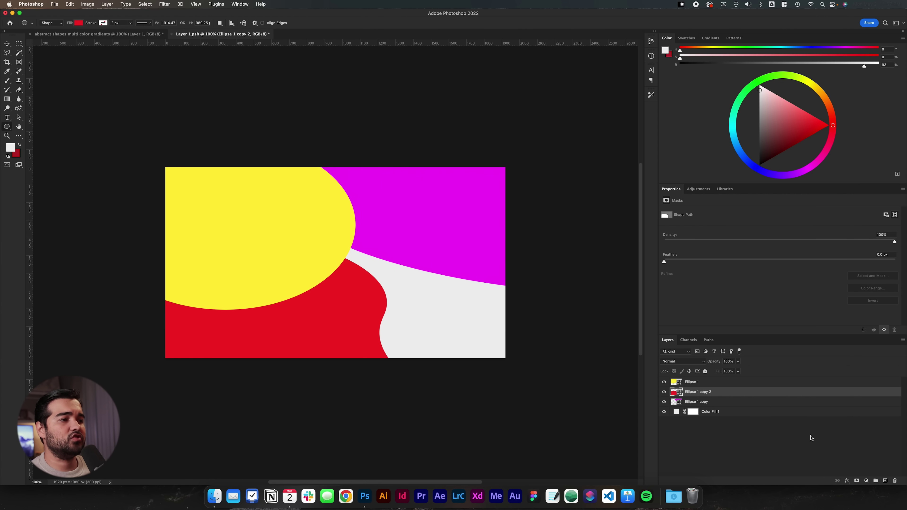
Duplicate the red wave, move it lower right just above the grey fill, and colour it deep blue-purple
{"action": "key", "text": "super+j"}
{"action": "key", "text": "super+t"}
{"action": "left_click_drag", "start_coordinate": [349, 320], "coordinate": [543, 305]}
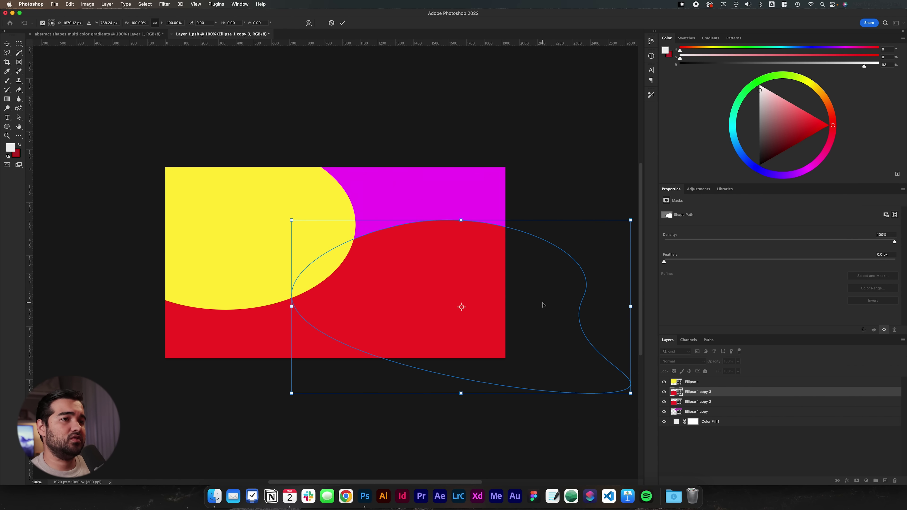
{"action": "key", "text": "Return"}
{"action": "key", "text": "super+bracketleft"}
{"action": "key", "text": "super+bracketleft"}
{"action": "key", "text": "super+bracketleft"}
{"action": "key", "text": "super+bracketright"}
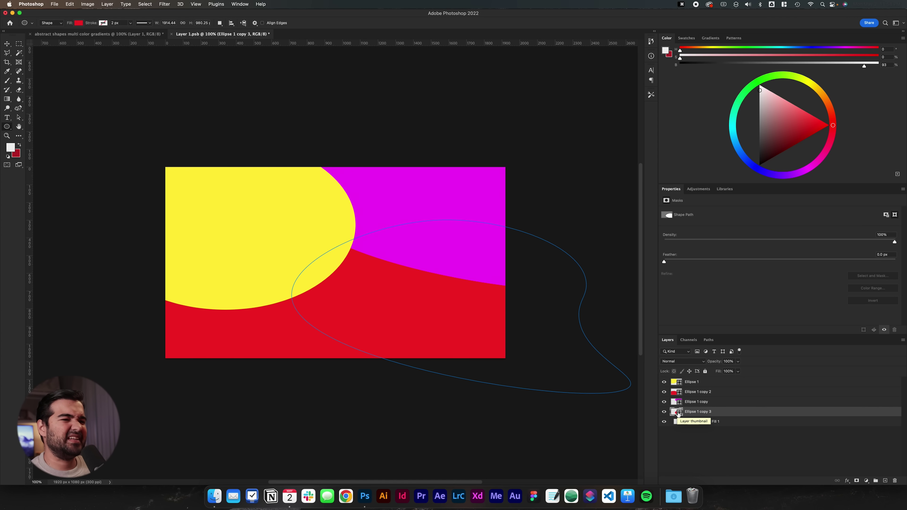
{"action": "double_click", "coordinate": [678, 413]}
{"action": "left_click_drag", "start_coordinate": [680, 282], "coordinate": [676, 262]}
{"action": "left_click", "coordinate": [665, 251]}
{"action": "left_click", "coordinate": [737, 232]}
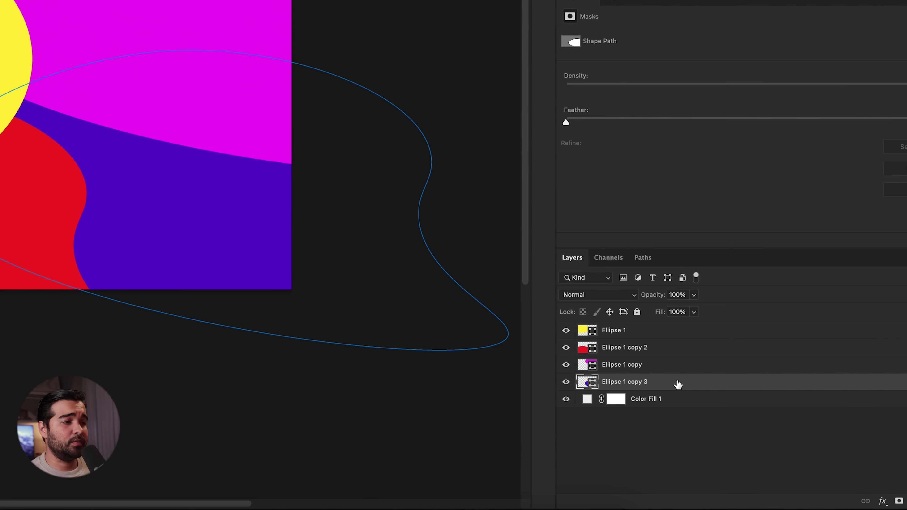
Convert Ellipse 1 copy 3 to a smart object and apply a Motion Blur with increased distance
{"action": "right_click", "coordinate": [730, 413]}
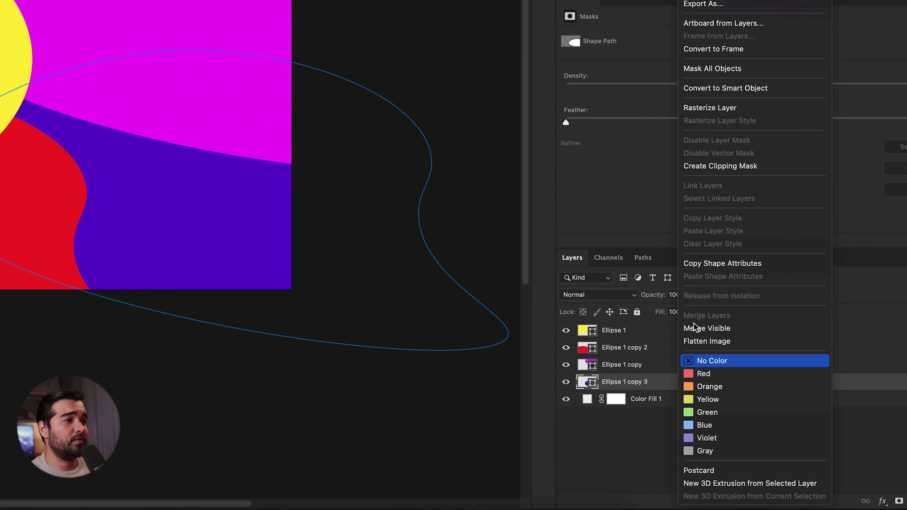
{"action": "left_click", "coordinate": [755, 94]}
{"action": "left_click", "coordinate": [288, 8]}
{"action": "mouse_move", "coordinate": [324, 167]}
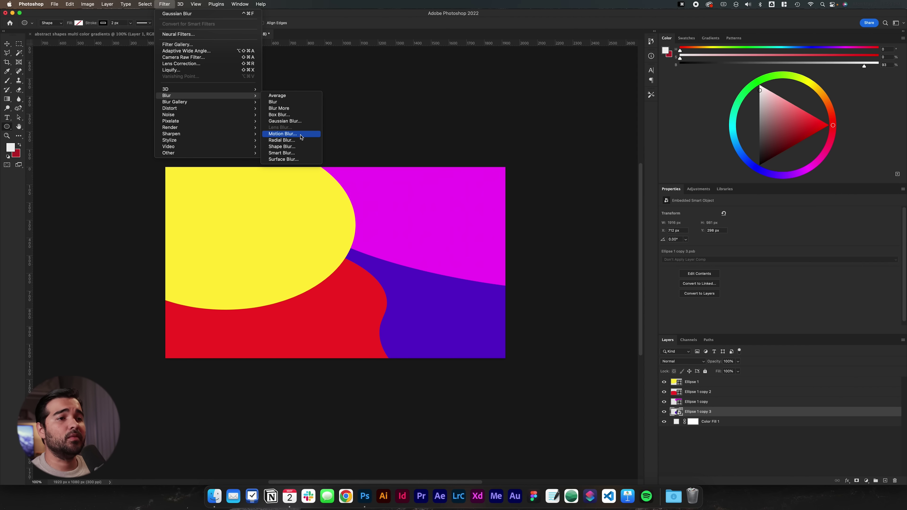
{"action": "left_click", "coordinate": [282, 134]}
{"action": "left_click", "coordinate": [418, 244]}
{"action": "left_click_drag", "start_coordinate": [382, 310], "coordinate": [390, 310]}
{"action": "left_click", "coordinate": [525, 86]}
Convert the remaining shape layers to smart objects and Alt-drag the Motion Blur filter onto them
{"action": "right_click", "coordinate": [694, 400]}
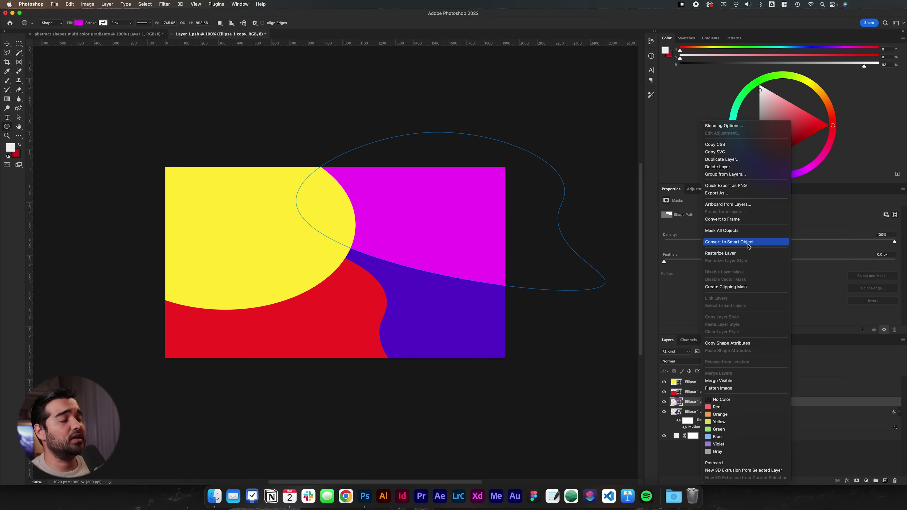
{"action": "left_click", "coordinate": [689, 239]}
{"action": "left_click", "coordinate": [629, 374]}
{"action": "right_click", "coordinate": [629, 374]}
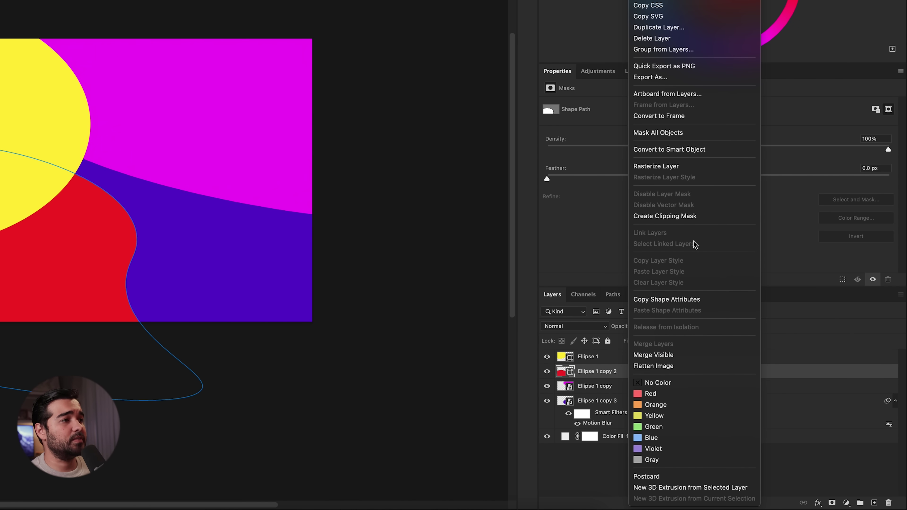
{"action": "left_click", "coordinate": [719, 148]}
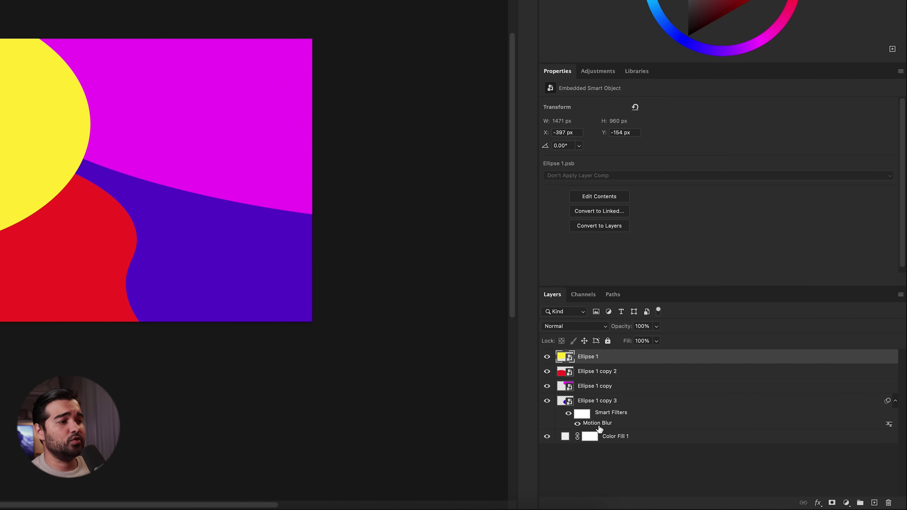
{"action": "left_click_drag", "start_coordinate": [599, 428], "coordinate": [611, 391]}
{"action": "left_click_drag", "start_coordinate": [604, 423], "coordinate": [609, 356]}
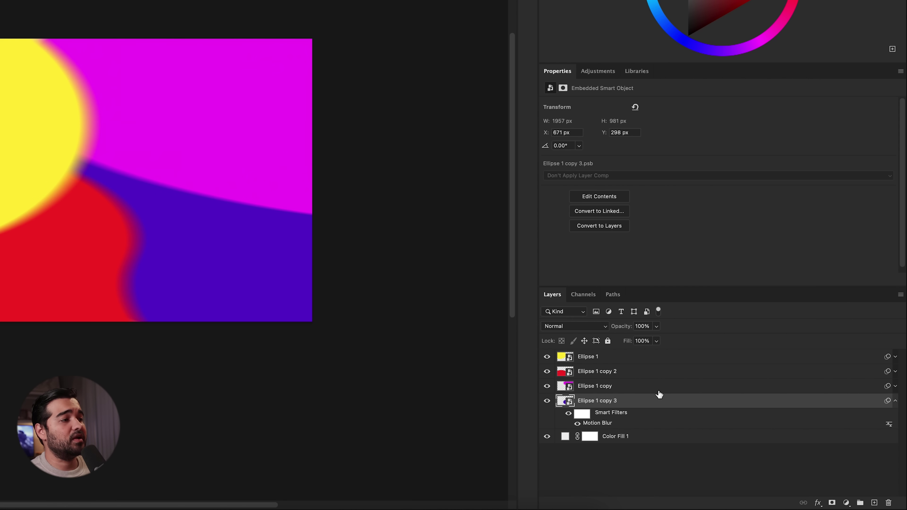
Group the colour ellipse layers into Group 1 and convert it to a smart object
{"action": "left_click", "coordinate": [722, 385], "text": "shift"}
{"action": "key", "text": "super+g"}
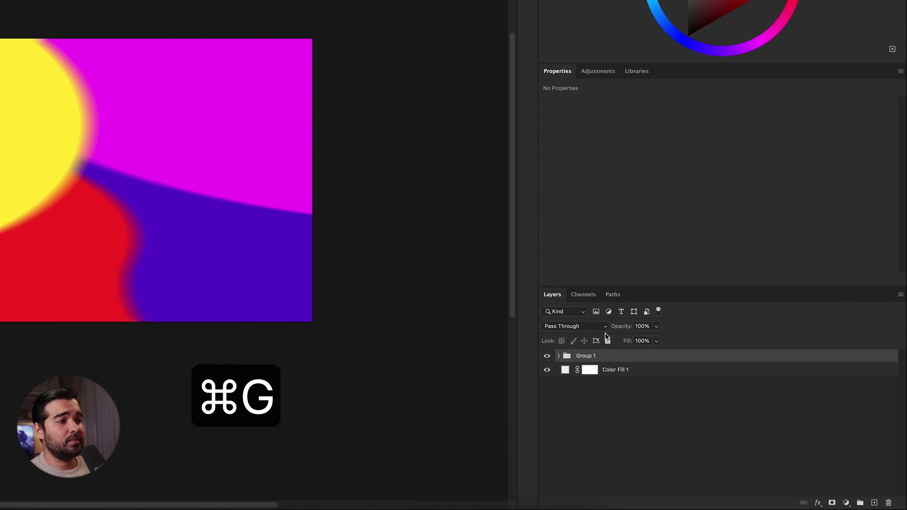
{"action": "right_click", "coordinate": [604, 356]}
{"action": "left_click", "coordinate": [648, 157]}
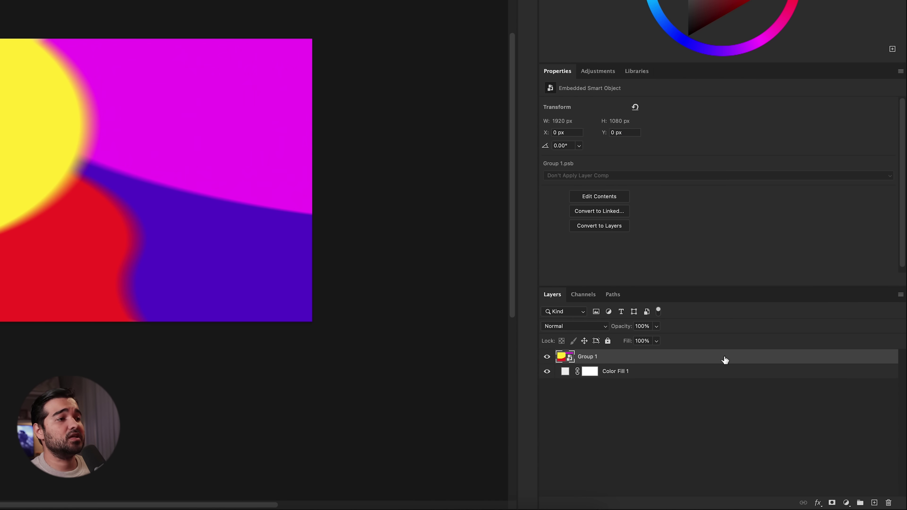
Apply a 43 px Gaussian Blur to the smart object and duplicate it as Group 1 copy
{"action": "left_click", "coordinate": [157, 4]}
{"action": "mouse_move", "coordinate": [382, 164]}
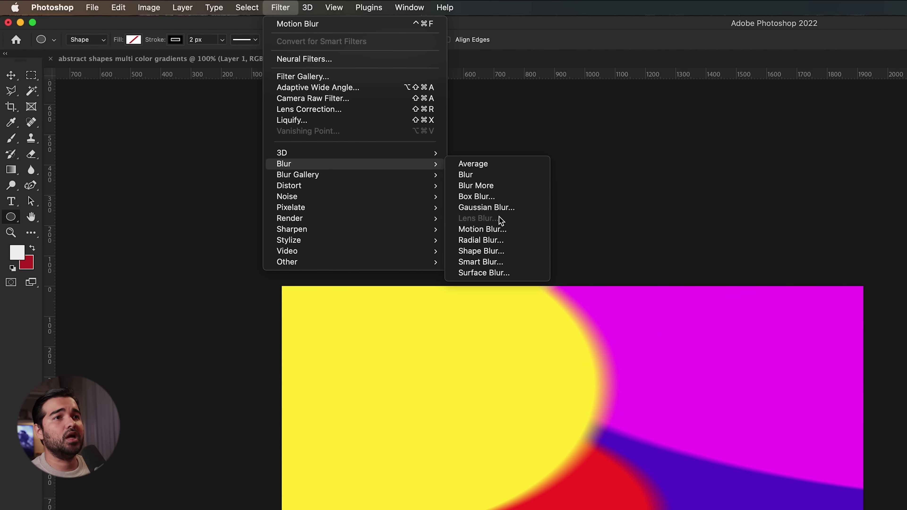
{"action": "left_click", "coordinate": [507, 208]}
{"action": "left_click_drag", "start_coordinate": [412, 357], "coordinate": [420, 363]}
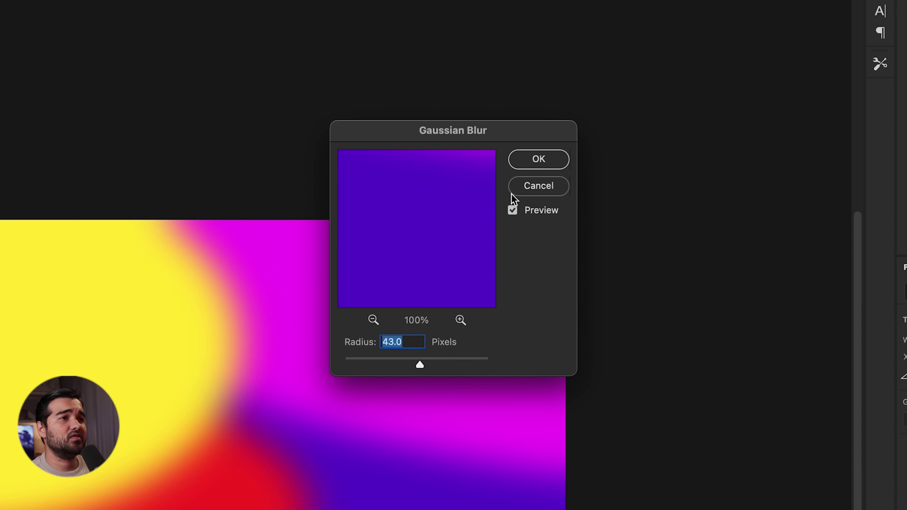
{"action": "left_click", "coordinate": [539, 159]}
{"action": "key", "text": "super+j"}
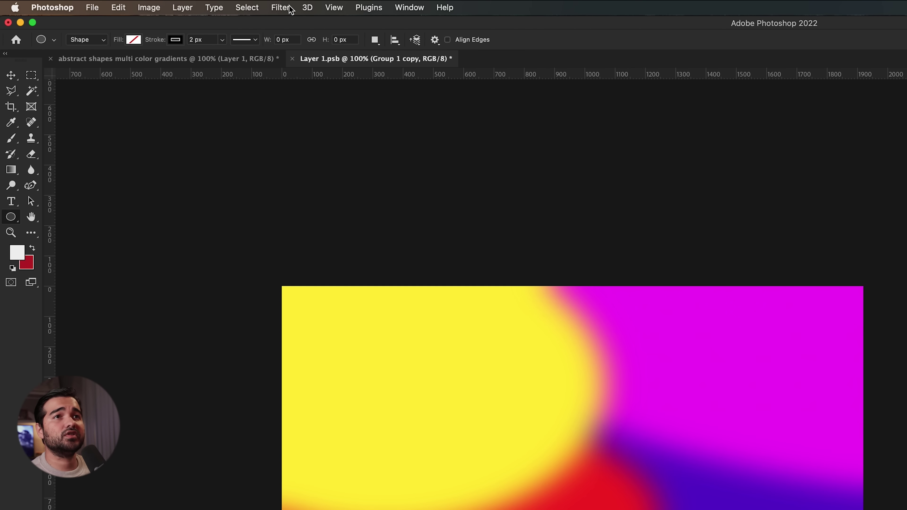
Apply a Radial Blur to the copy and set its blend mode to Multiply
{"action": "left_click", "coordinate": [286, 8]}
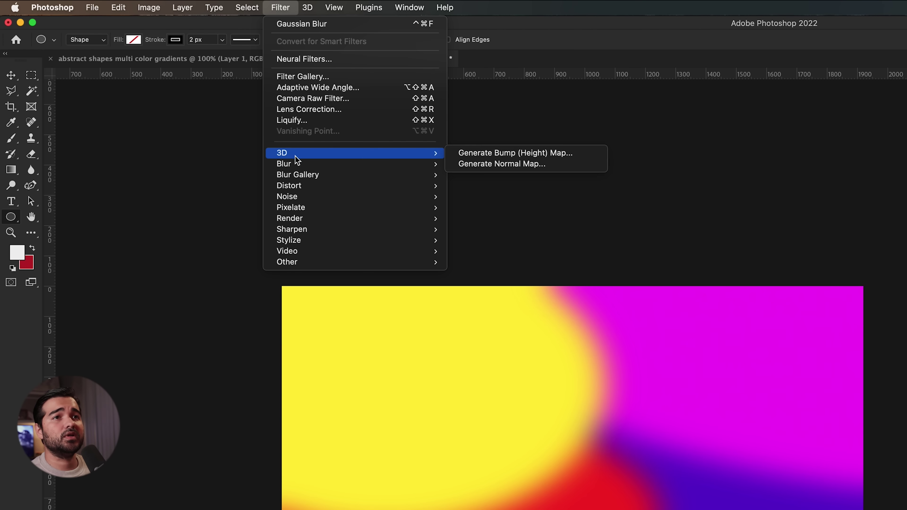
{"action": "mouse_move", "coordinate": [296, 164]}
{"action": "left_click", "coordinate": [507, 241]}
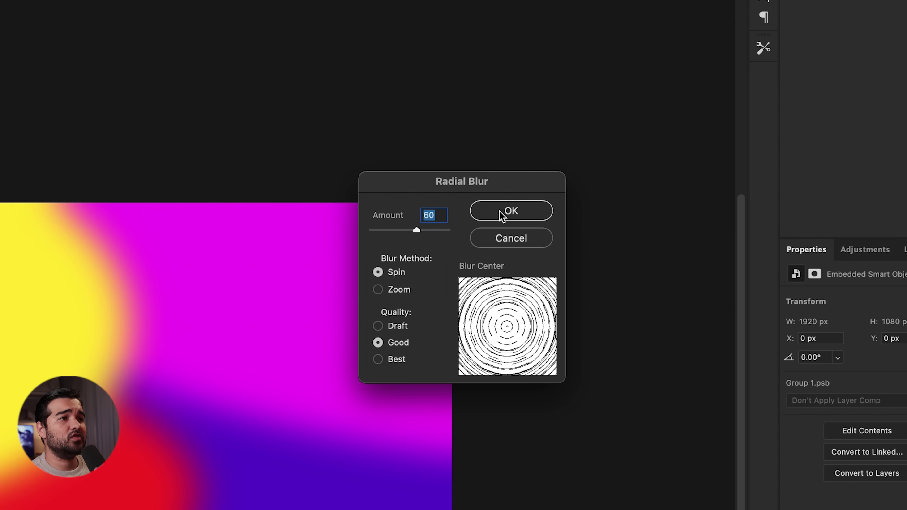
{"action": "left_click", "coordinate": [502, 212]}
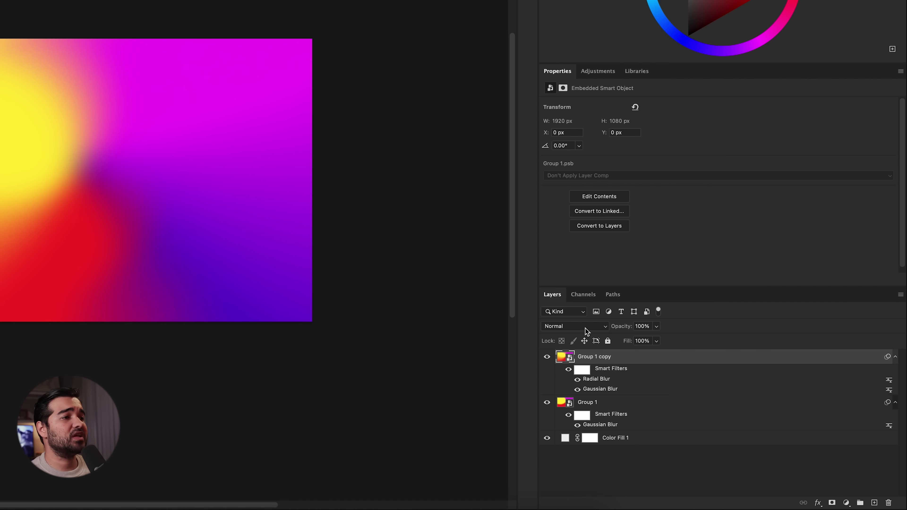
{"action": "left_click", "coordinate": [588, 328]}
{"action": "left_click", "coordinate": [571, 362]}
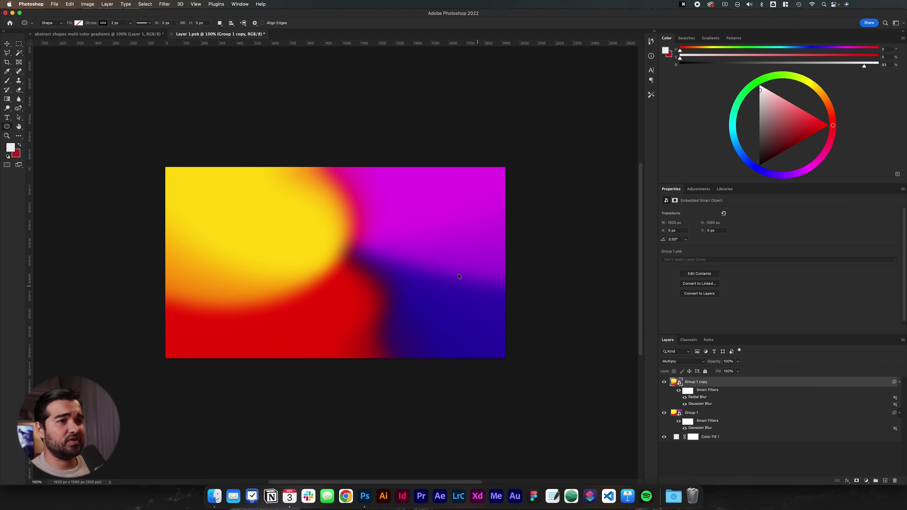
Stretch the copy to about 2500 px wide, save, and return to the main document
{"action": "key", "text": "super+t"}
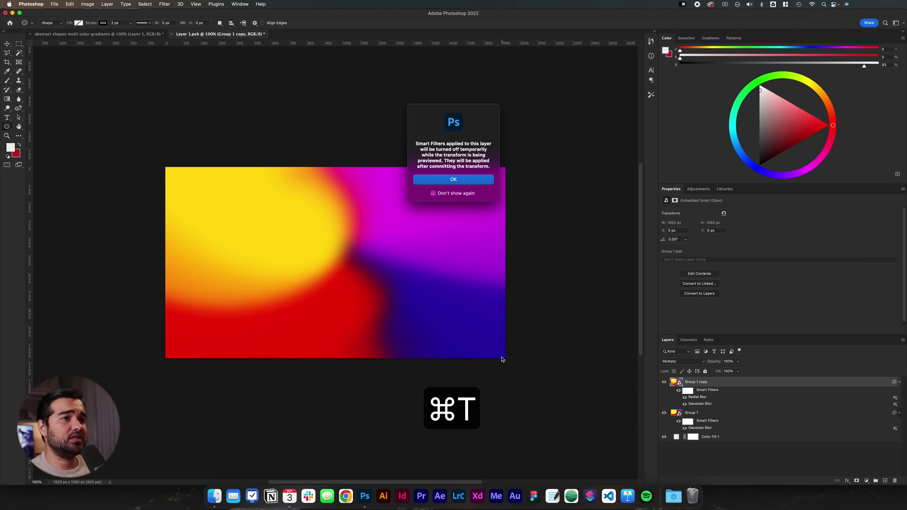
{"action": "left_click", "coordinate": [453, 179]}
{"action": "left_click_drag", "start_coordinate": [505, 262], "coordinate": [565, 247]}
{"action": "key", "text": "Return"}
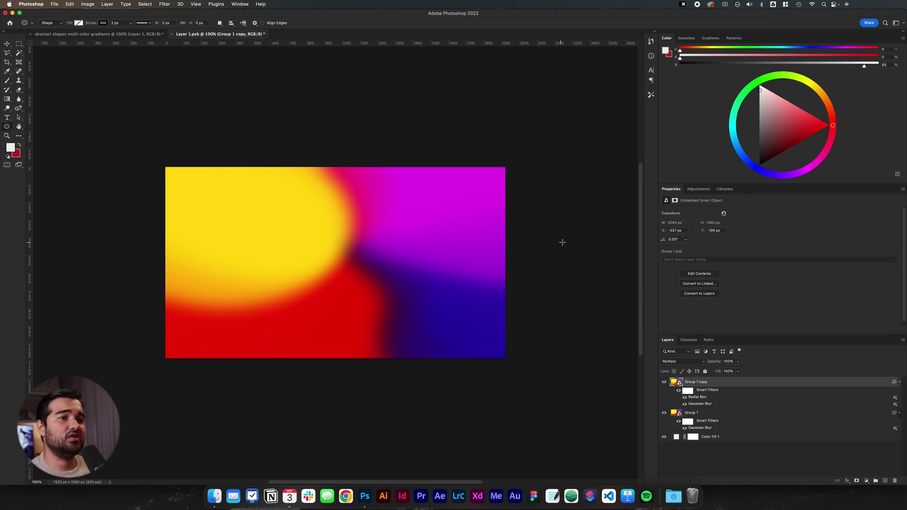
{"action": "key", "text": "super+s"}
{"action": "left_click", "coordinate": [72, 36]}
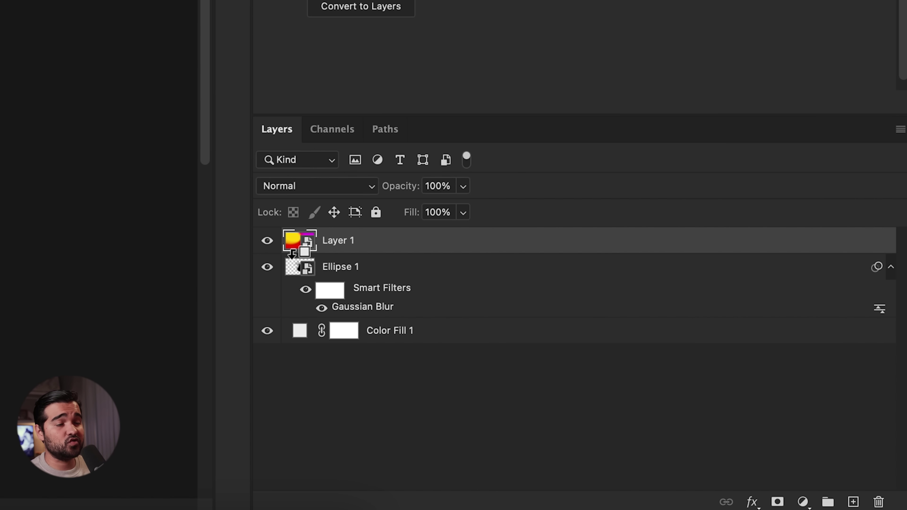
Make Layer 1 a clipping mask on the blurred Ellipse 1 layer below it
{"action": "left_click", "coordinate": [292, 254], "text": "alt"}
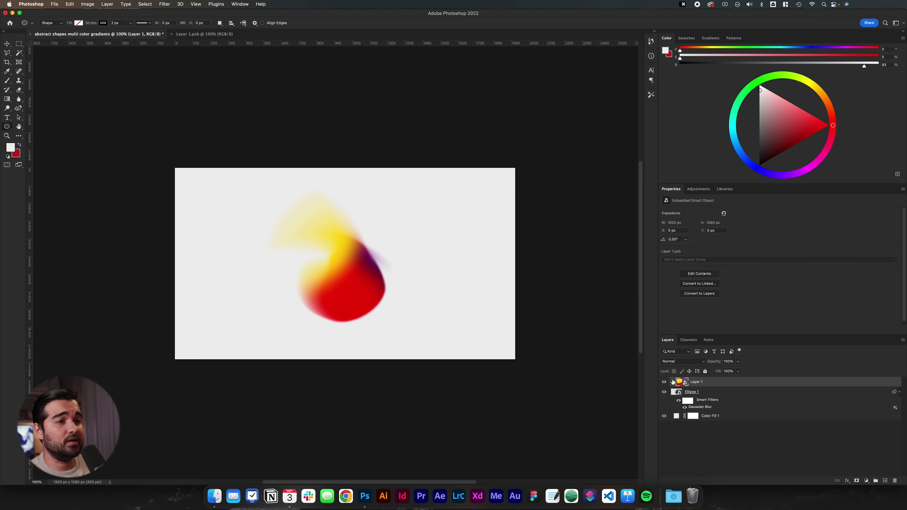
Shrink Layer 1 to about 80% around its centre and roughly resize the Ellipse 1 blob
{"action": "key", "text": "super+t"}
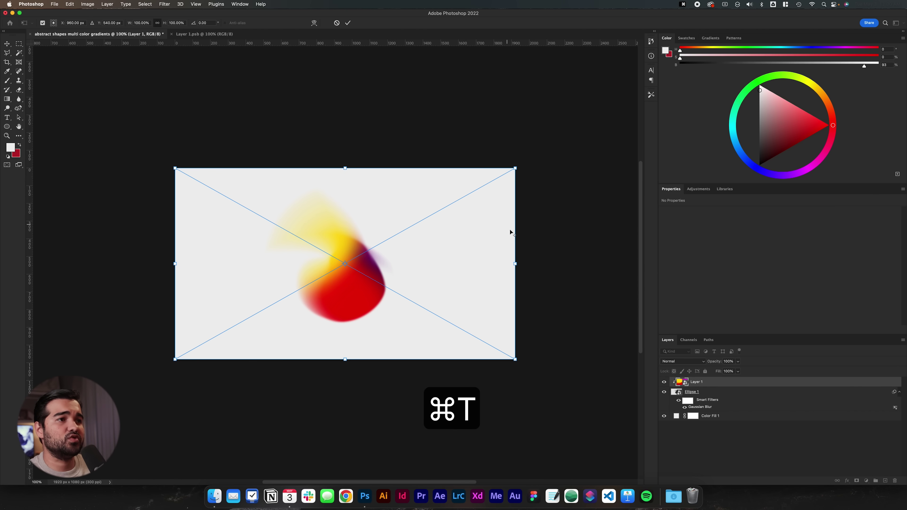
{"action": "left_click_drag", "start_coordinate": [515, 264], "coordinate": [428, 281]}
{"action": "key", "text": "Return"}
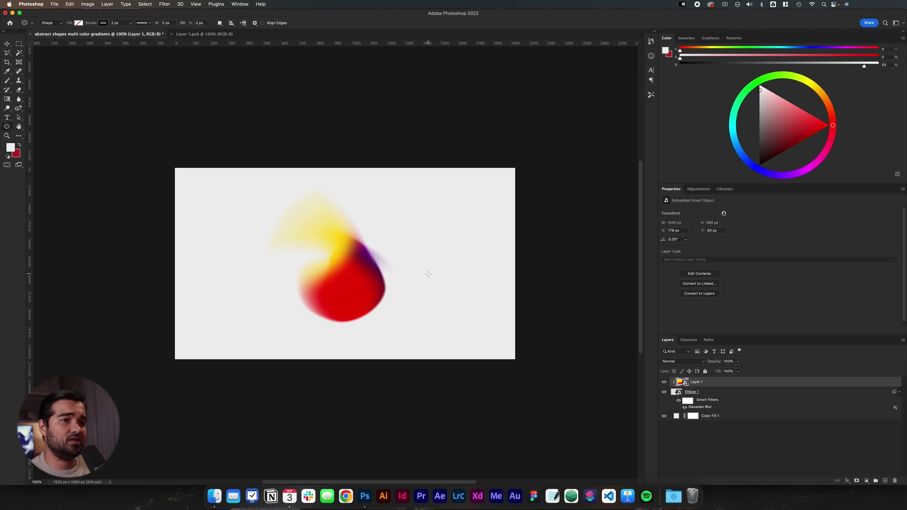
{"action": "left_click", "coordinate": [676, 393]}
{"action": "key", "text": "super+t"}
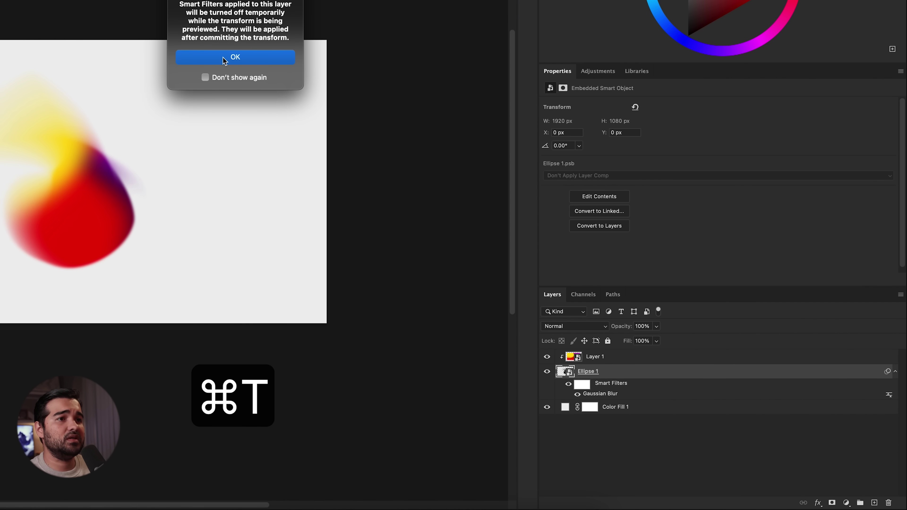
{"action": "left_click", "coordinate": [225, 61]}
{"action": "left_click_drag", "start_coordinate": [327, 181], "coordinate": [378, 169]}
{"action": "left_click_drag", "start_coordinate": [550, 255], "coordinate": [545, 255]}
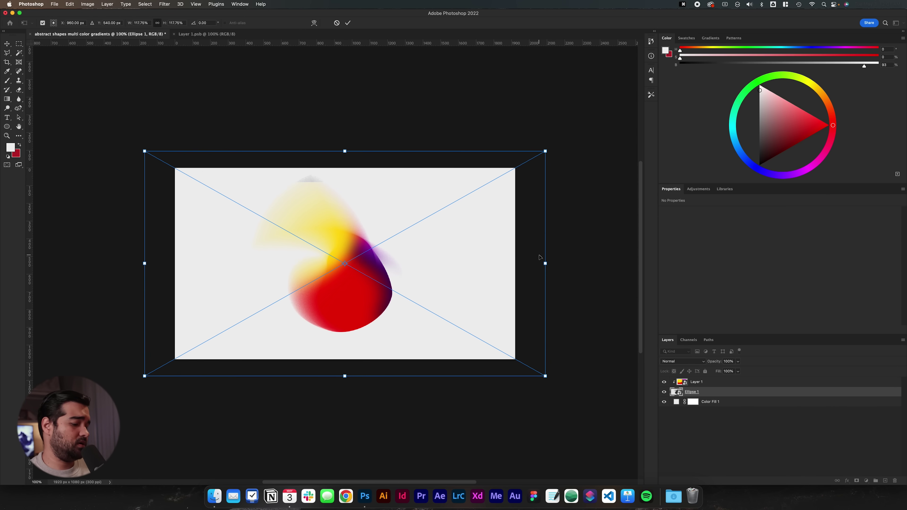
{"action": "key", "text": "Return"}
Enlarge the Ellipse 1 blob to about 120%, then deselect all layers
{"action": "left_click", "coordinate": [731, 384]}
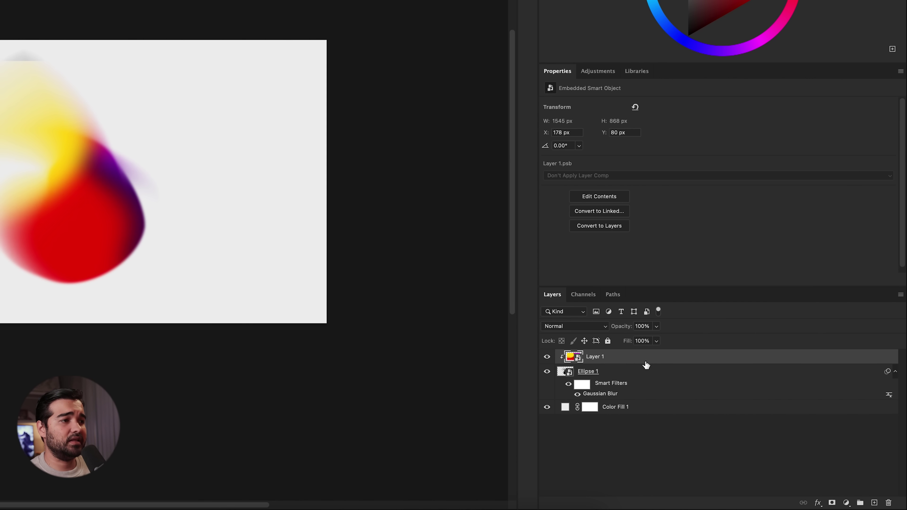
{"action": "key", "text": "super+t"}
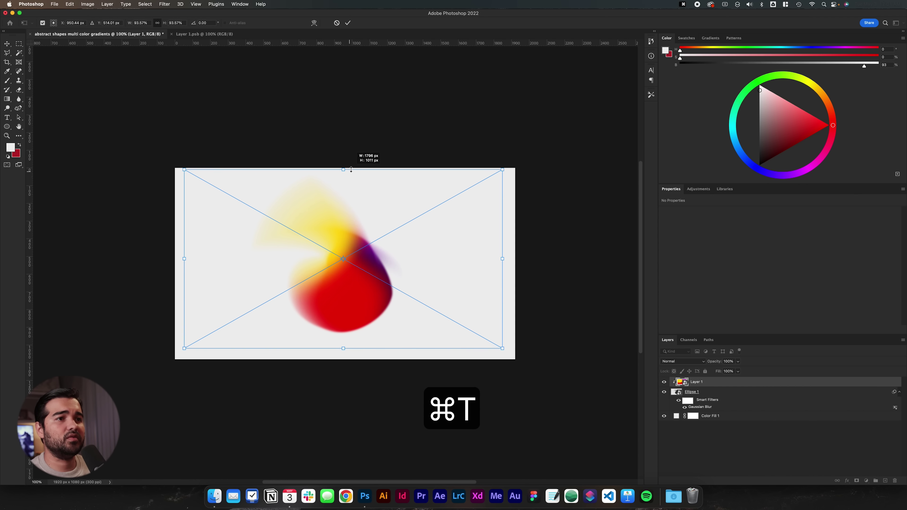
{"action": "key", "text": "Return"}
{"action": "left_click", "coordinate": [706, 396]}
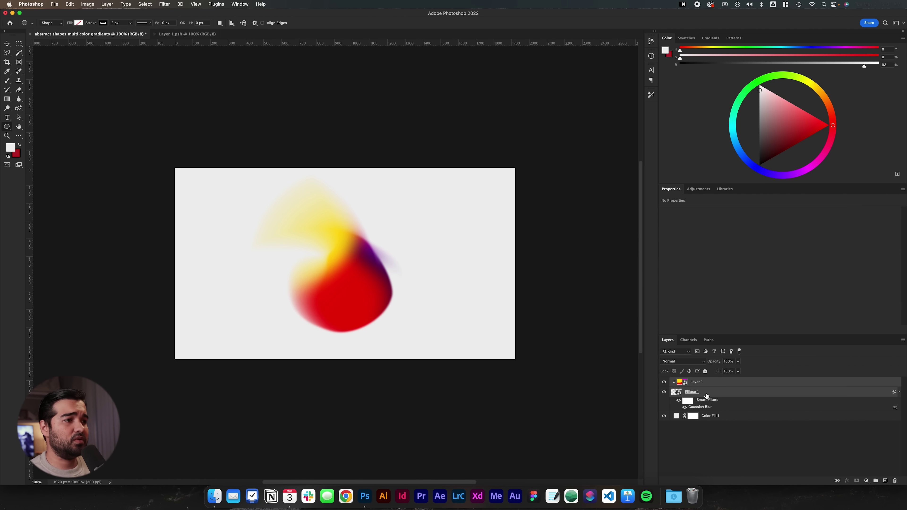
{"action": "key", "text": "super+t"}
{"action": "left_click", "coordinate": [460, 184]}
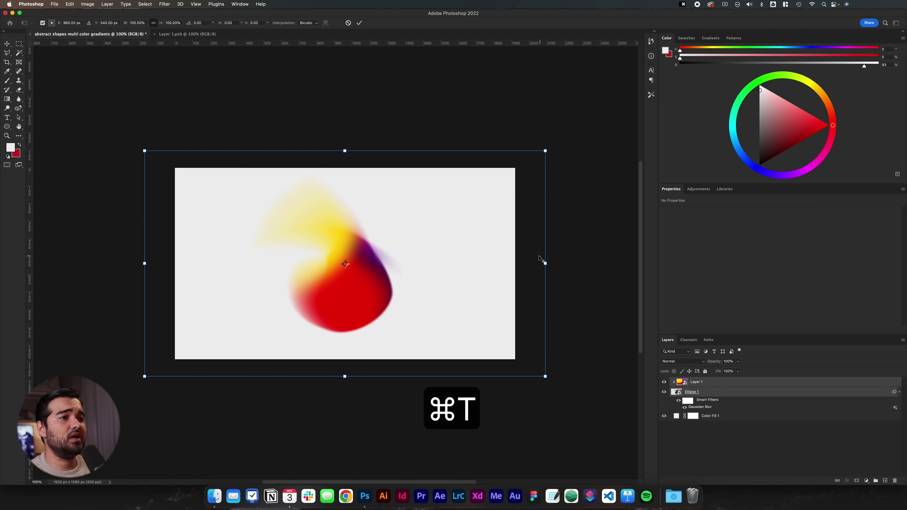
{"action": "left_click_drag", "start_coordinate": [542, 261], "coordinate": [585, 264]}
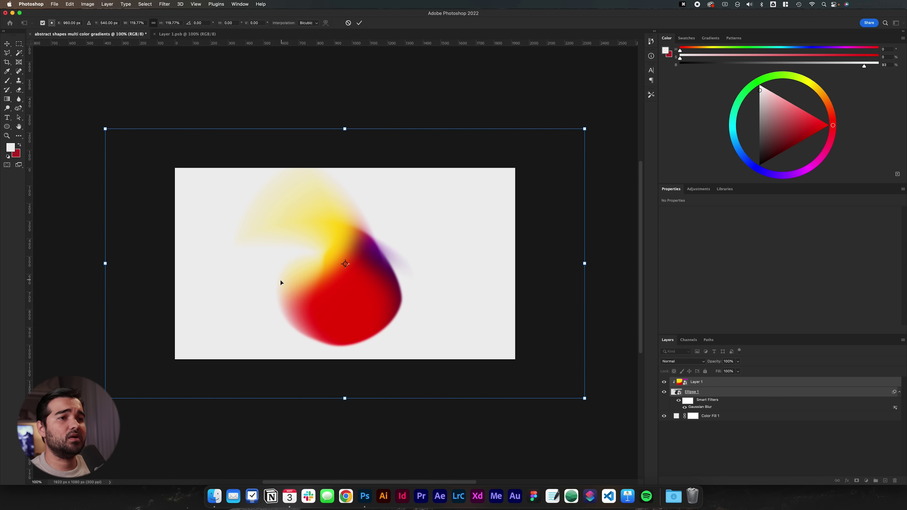
{"action": "key", "text": "Return"}
{"action": "left_click", "coordinate": [720, 430]}
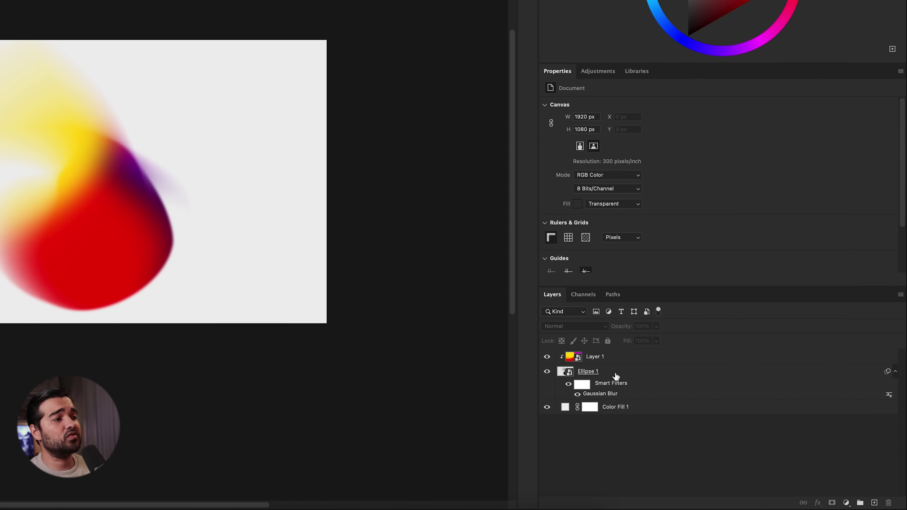
Paste a copy of Layer 1 as Layer 2, blended in Hard Light with fill near 15%
{"action": "left_click", "coordinate": [619, 359]}
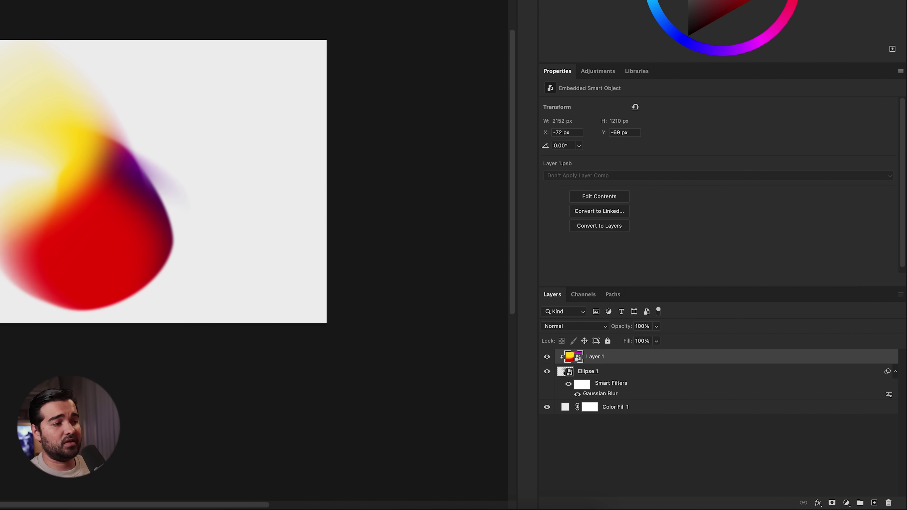
{"action": "key", "text": "super+c"}
{"action": "key", "text": "super+v"}
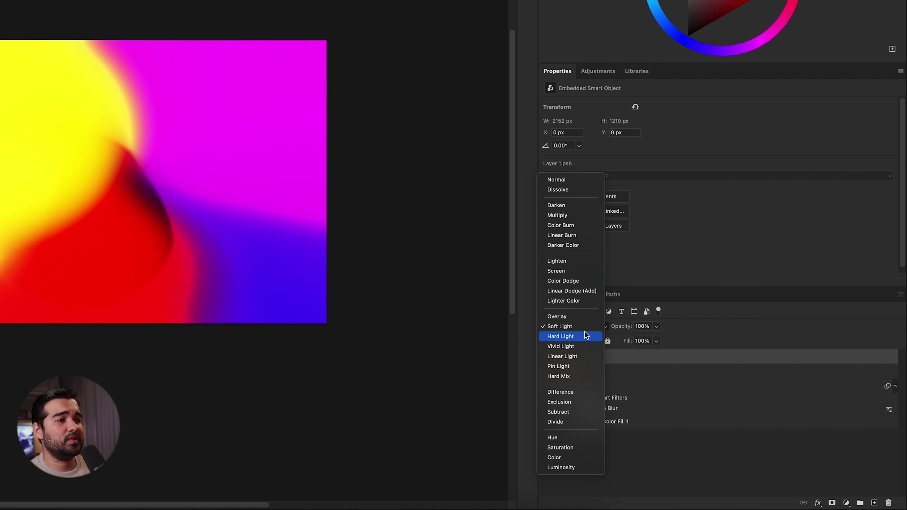
{"action": "left_click", "coordinate": [580, 336]}
{"action": "left_click", "coordinate": [656, 341]}
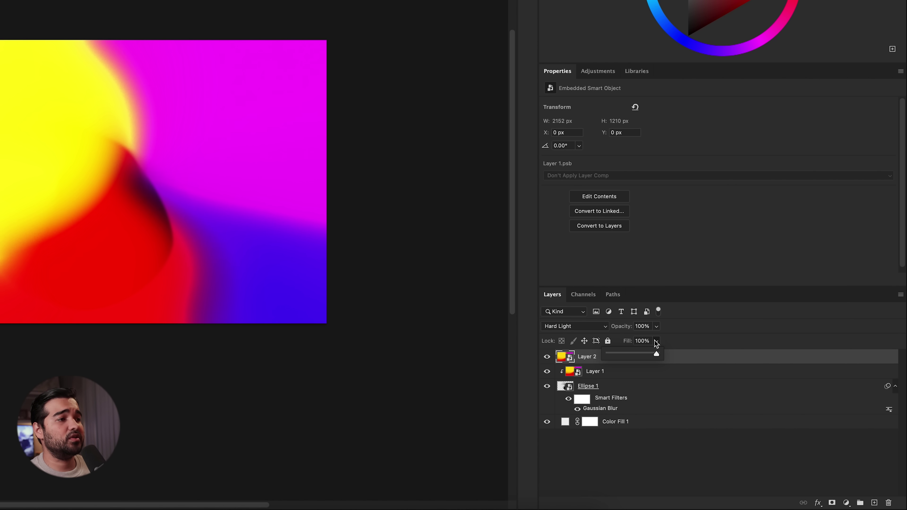
{"action": "left_click_drag", "start_coordinate": [647, 352], "coordinate": [616, 354]}
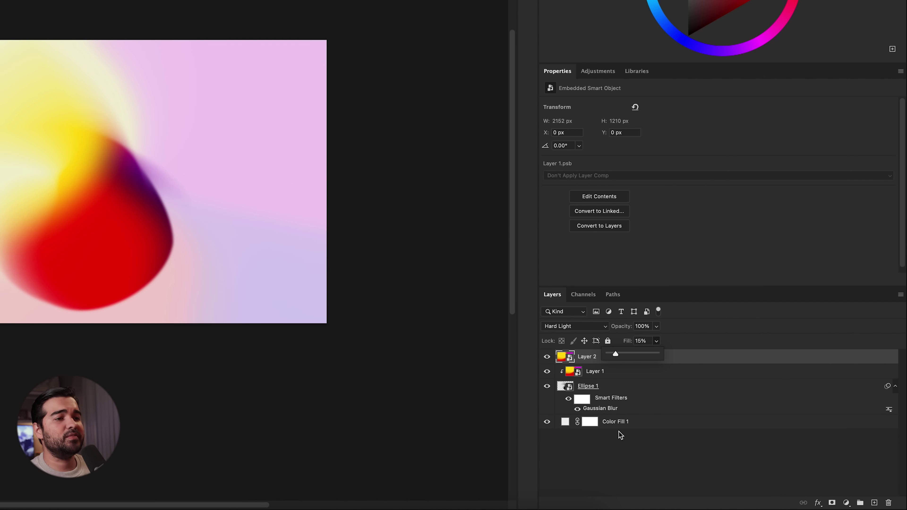
{"action": "left_click", "coordinate": [847, 503]}
Add a light grey Color Fill layer with a Canvas Texturizer at 97% scaling, relief 6
{"action": "left_click", "coordinate": [851, 265]}
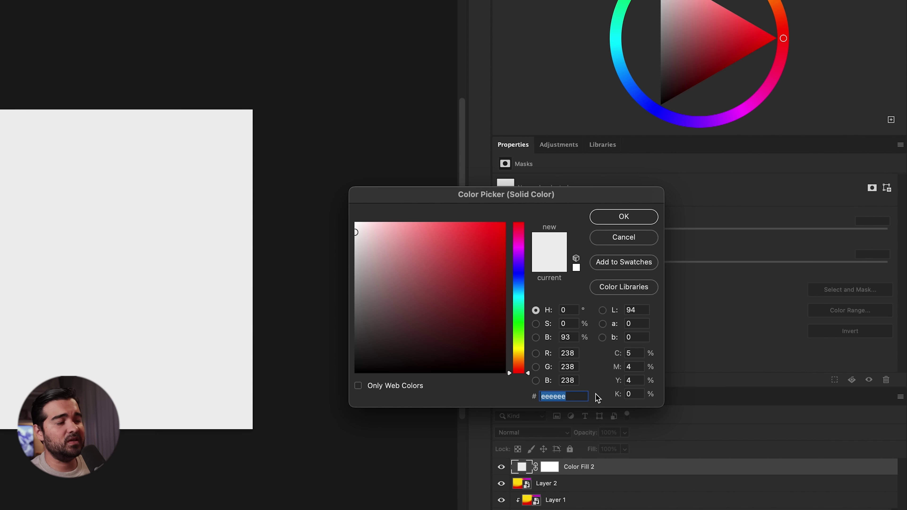
{"action": "left_click", "coordinate": [639, 216]}
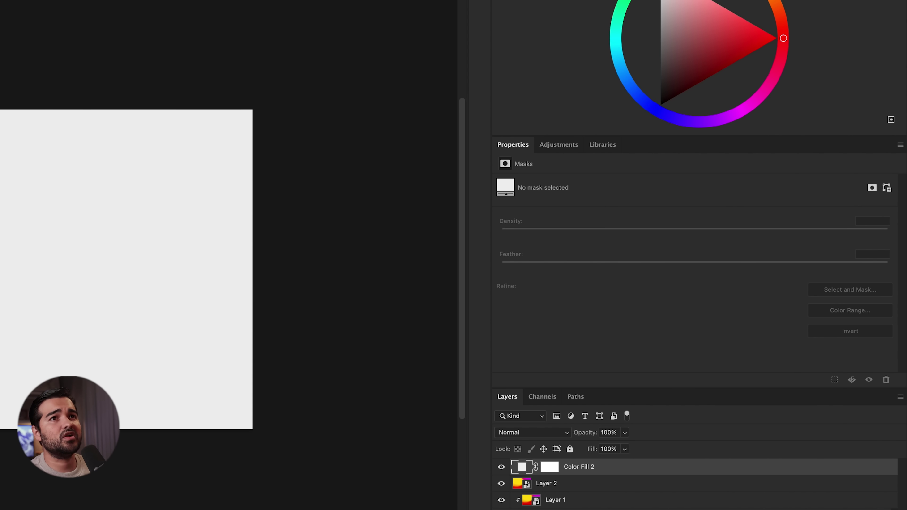
{"action": "left_click", "coordinate": [281, 7]}
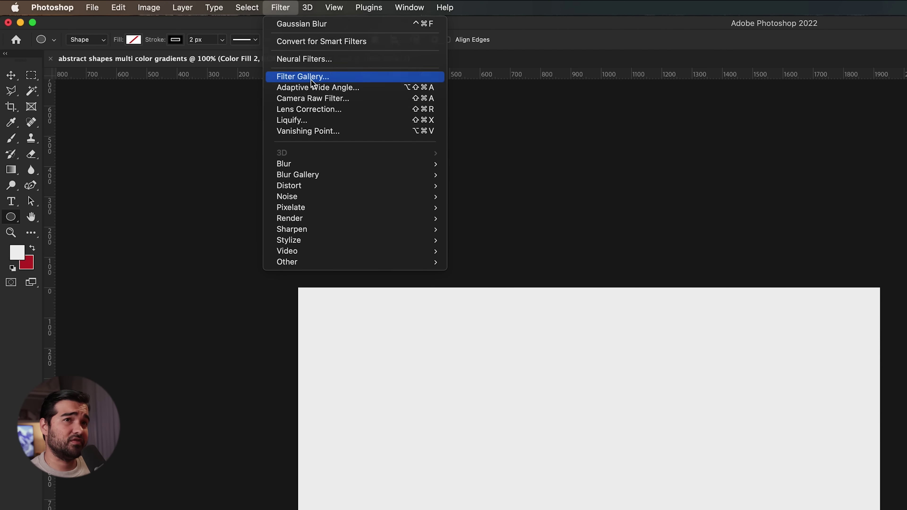
{"action": "left_click", "coordinate": [312, 77]}
{"action": "left_click", "coordinate": [461, 175]}
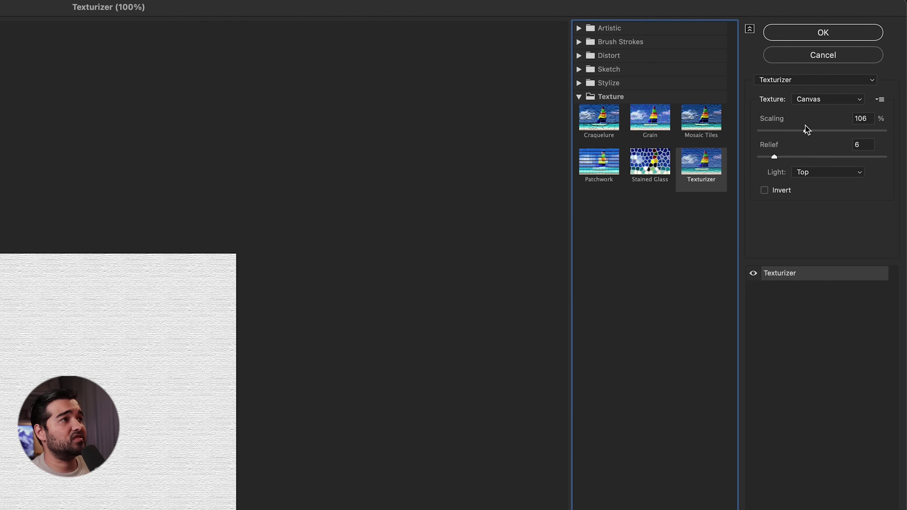
{"action": "left_click_drag", "start_coordinate": [806, 133], "coordinate": [798, 131]}
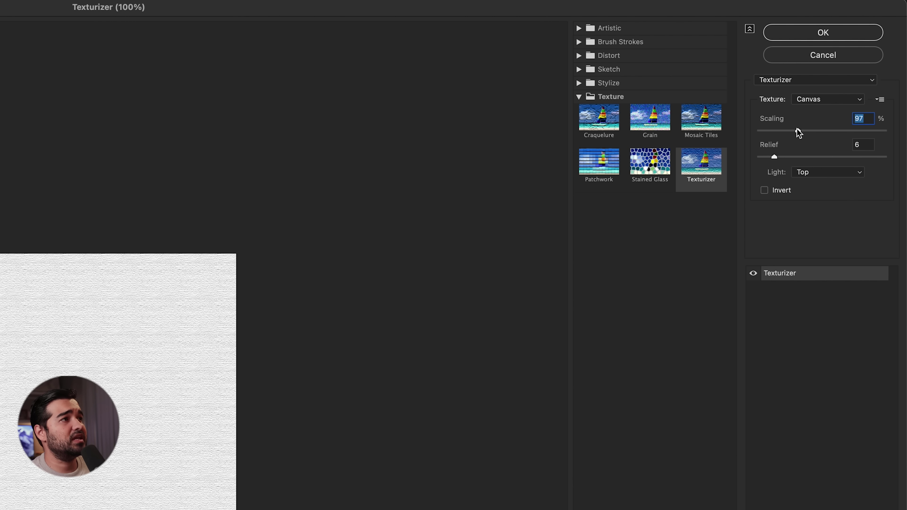
{"action": "left_click", "coordinate": [829, 36]}
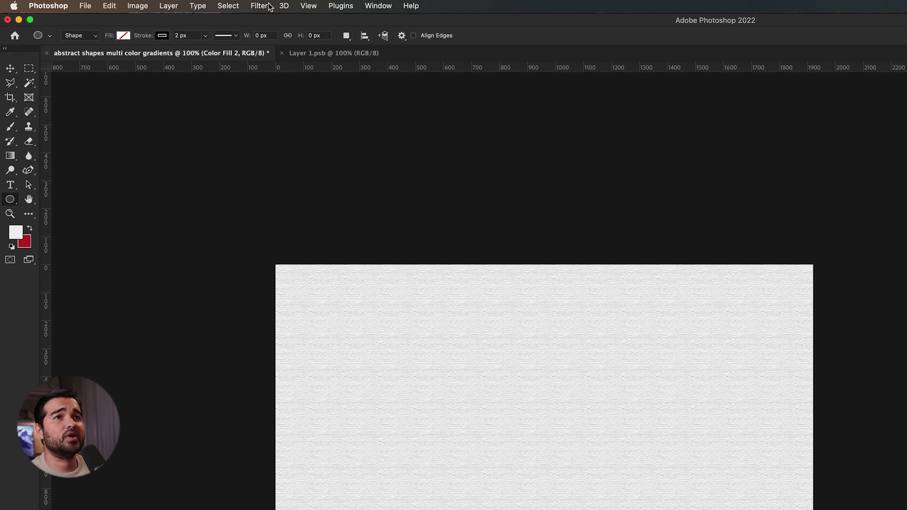
Add monochromatic noise at 18.92% to the Color Fill 2 layer
{"action": "left_click", "coordinate": [164, 4]}
{"action": "mouse_move", "coordinate": [189, 99]}
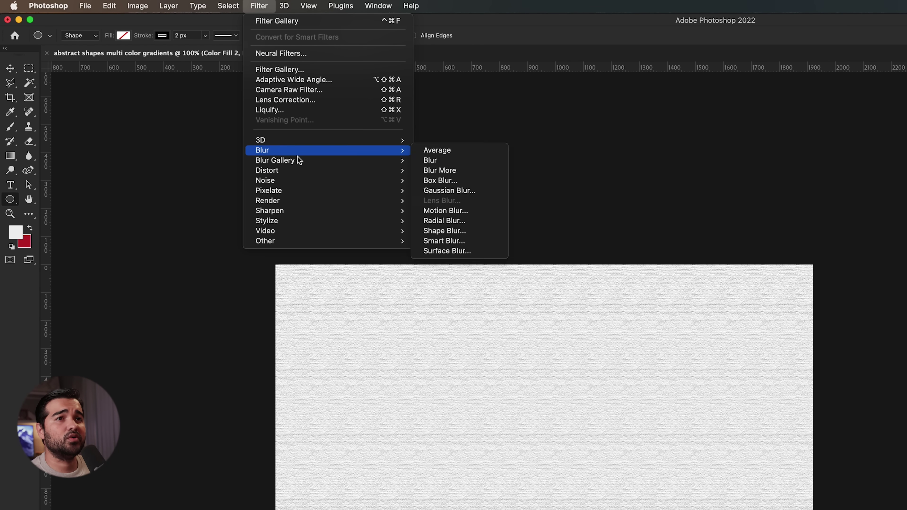
{"action": "mouse_move", "coordinate": [300, 180]}
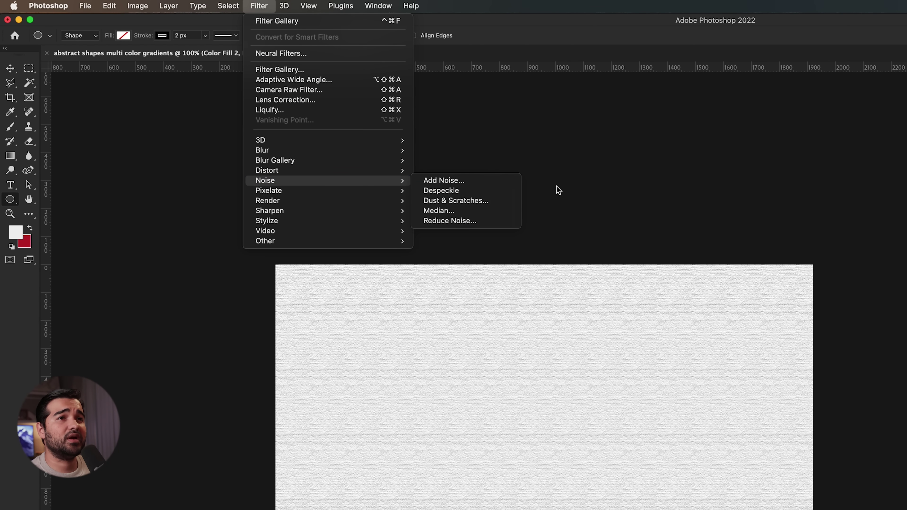
{"action": "left_click", "coordinate": [481, 184]}
{"action": "left_click_drag", "start_coordinate": [358, 302], "coordinate": [357, 303]}
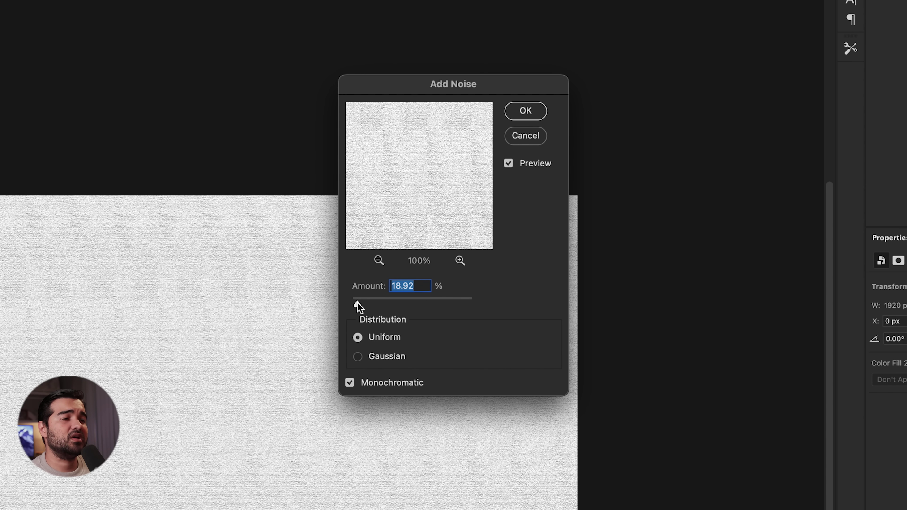
{"action": "left_click", "coordinate": [523, 114]}
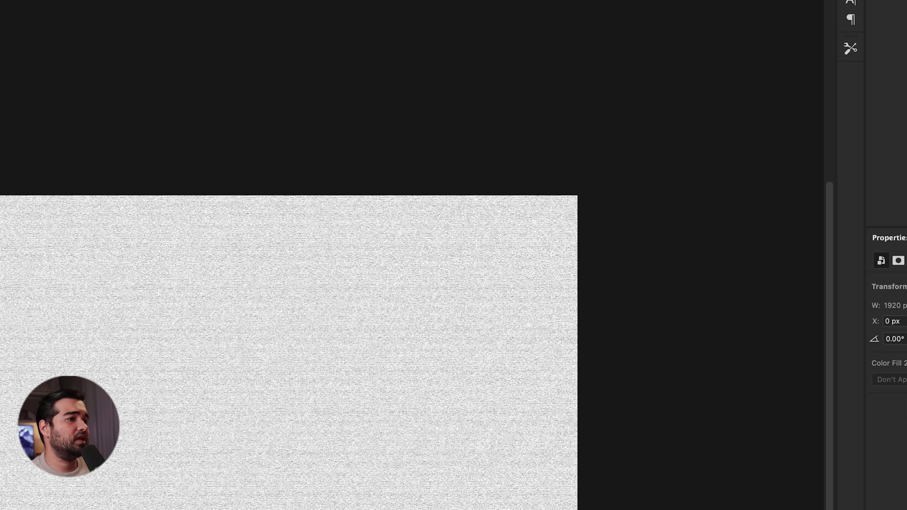
Blend the noise layer in Multiply mode with fill set to about 37%
{"action": "left_click", "coordinate": [663, 347]}
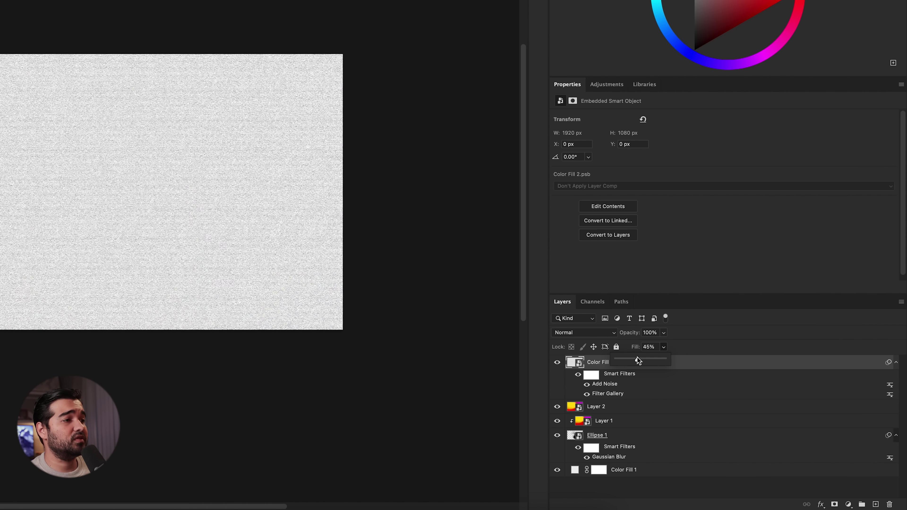
{"action": "left_click_drag", "start_coordinate": [636, 357], "coordinate": [629, 356]}
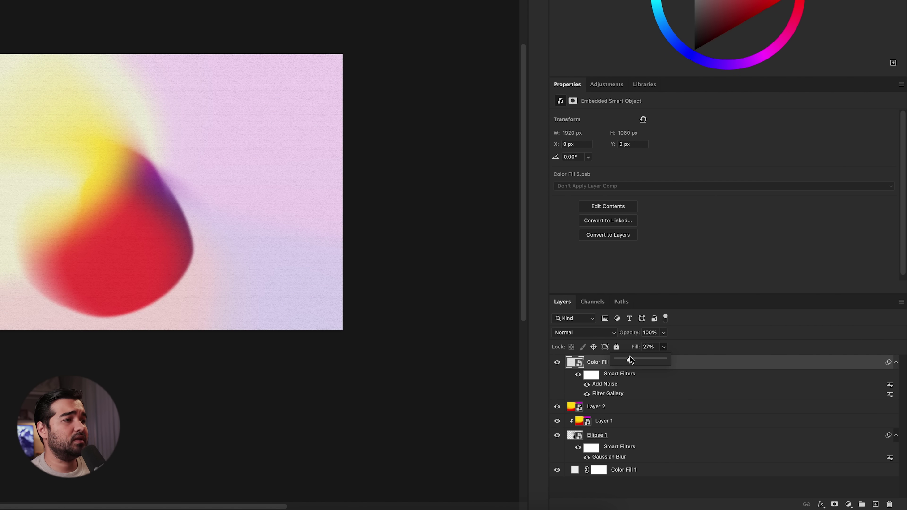
{"action": "left_click", "coordinate": [588, 333]}
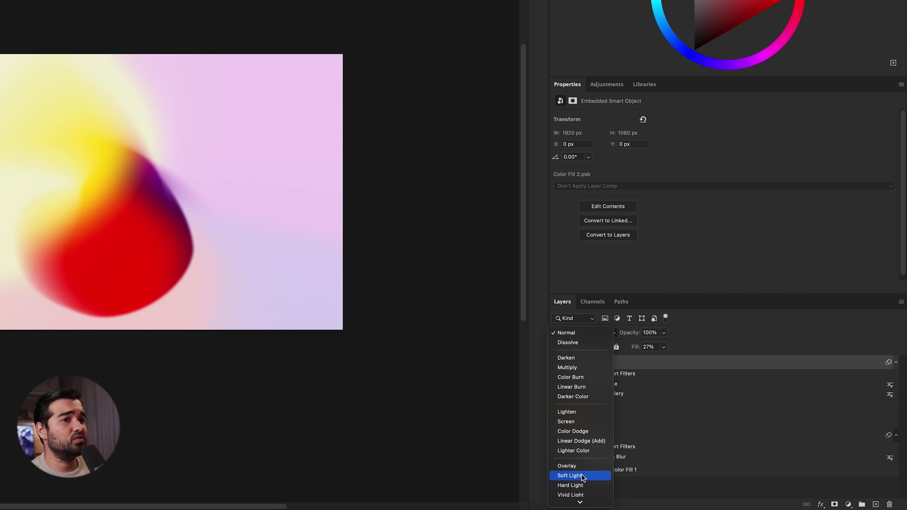
{"action": "left_click", "coordinate": [581, 476]}
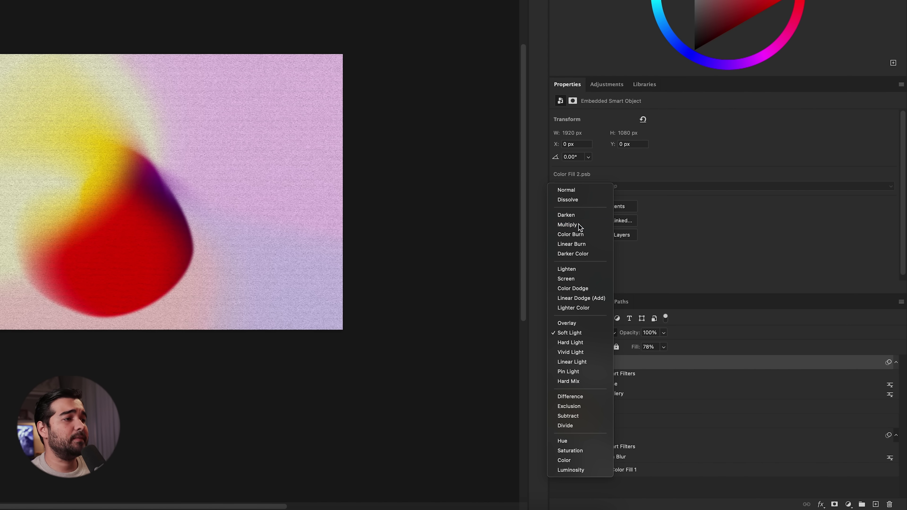
{"action": "left_click", "coordinate": [578, 224]}
{"action": "left_click", "coordinate": [664, 346]}
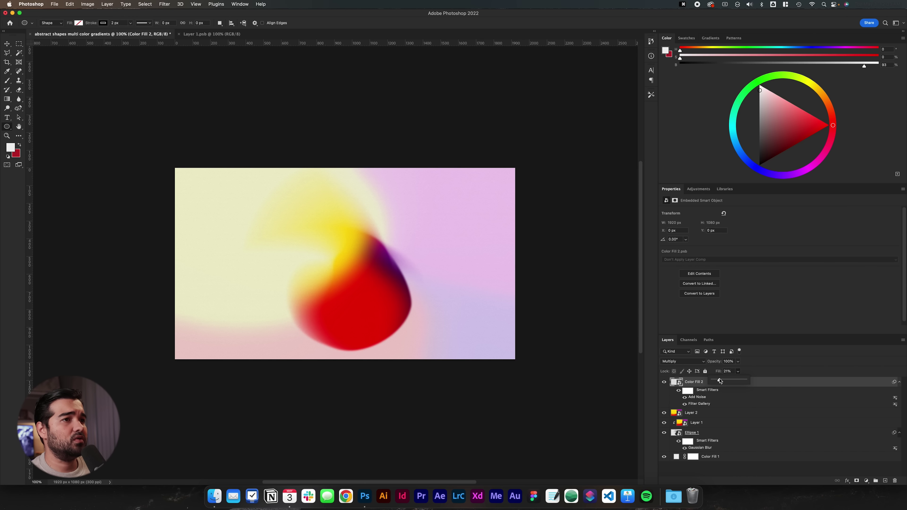
{"action": "left_click_drag", "start_coordinate": [636, 359], "coordinate": [646, 360]}
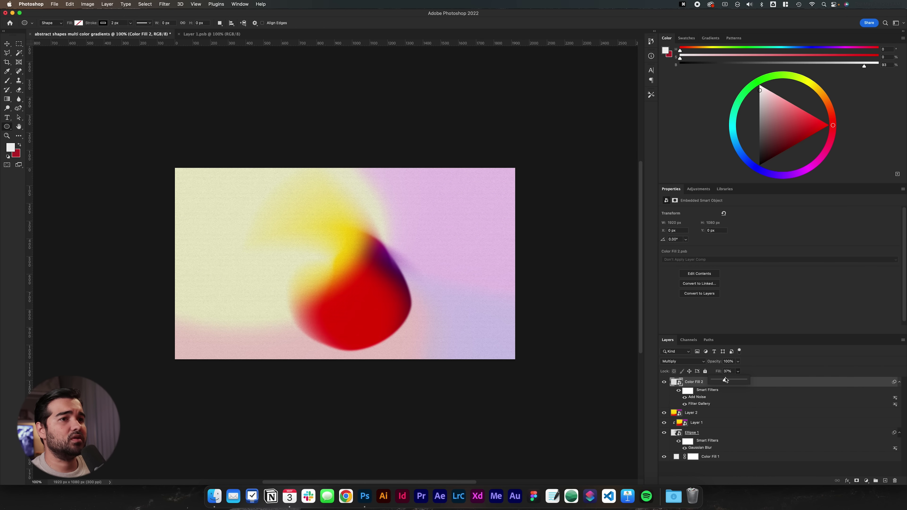
Type the word 'Gradients' on the canvas and move it down and right
{"action": "left_click", "coordinate": [715, 398]}
{"action": "left_click", "coordinate": [7, 117]}
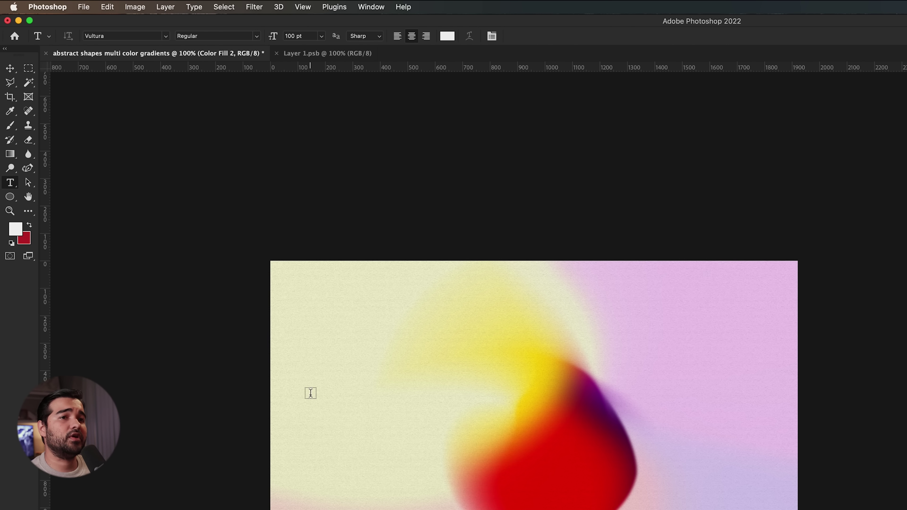
{"action": "left_click", "coordinate": [440, 408]}
{"action": "type", "text": "Gradients"}
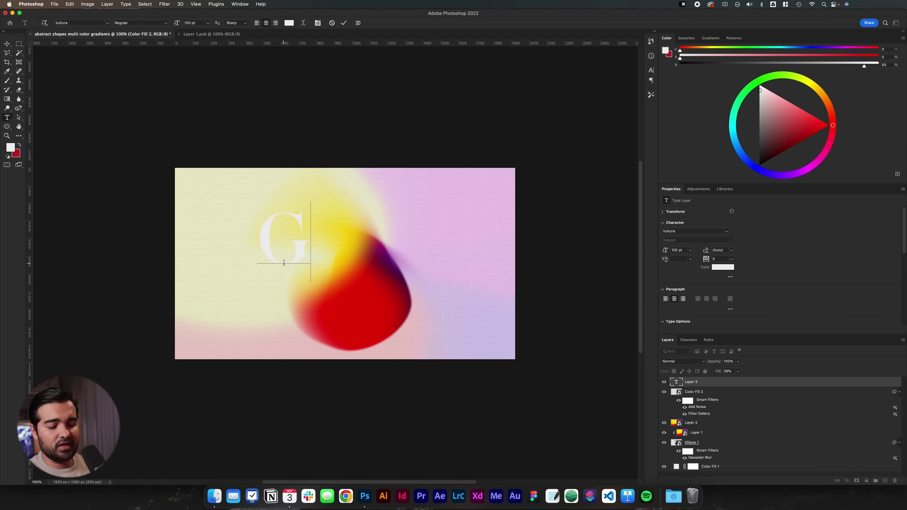
{"action": "key", "text": "super+t"}
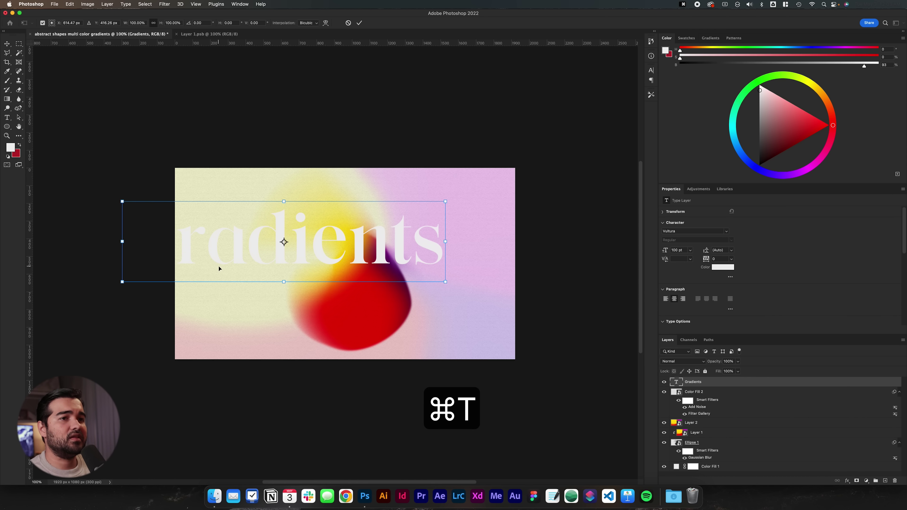
{"action": "left_click_drag", "start_coordinate": [219, 269], "coordinate": [290, 290]}
{"action": "key", "text": "Return"}
Centre the Gradients text vertically on the canvas and shrink it to about 80.55 pt
{"action": "key", "text": "super+a"}
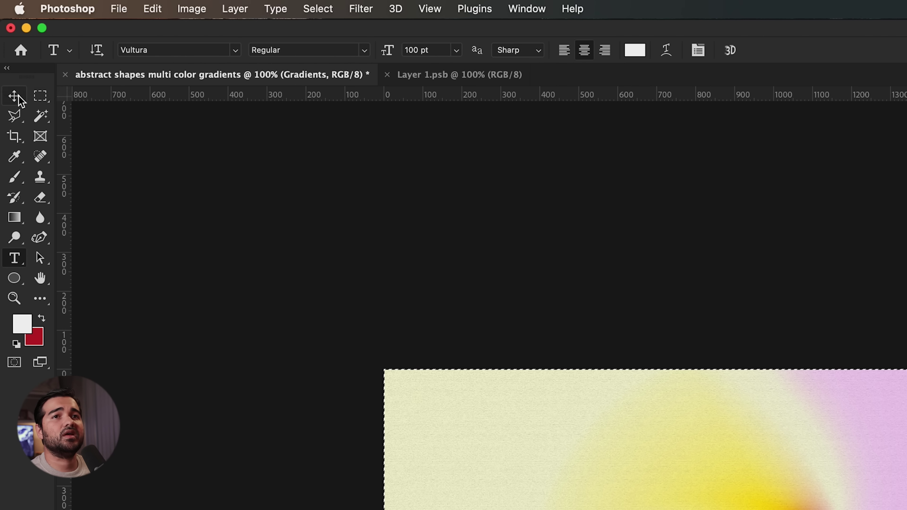
{"action": "left_click", "coordinate": [16, 97]}
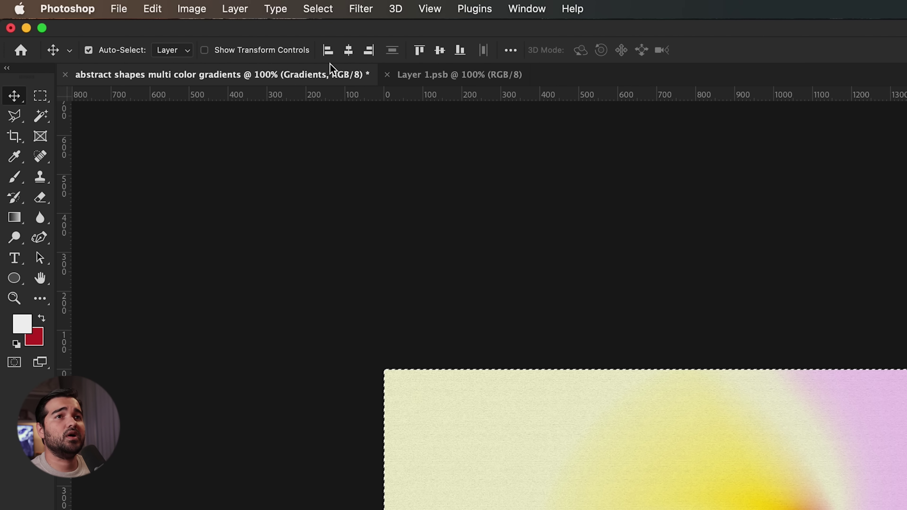
{"action": "left_click", "coordinate": [439, 50]}
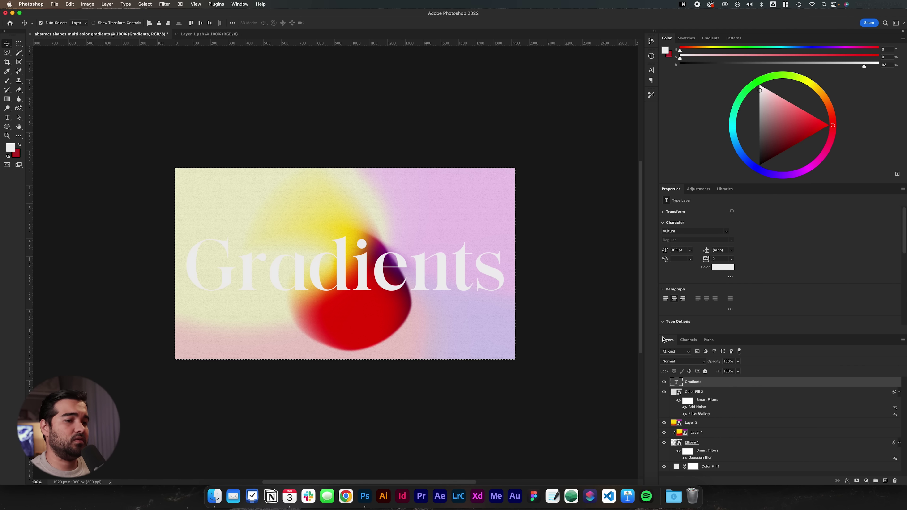
{"action": "key", "text": "super+d"}
{"action": "key", "text": "super+t"}
{"action": "left_click_drag", "start_coordinate": [508, 228], "coordinate": [477, 239]}
{"action": "key", "text": "Return"}
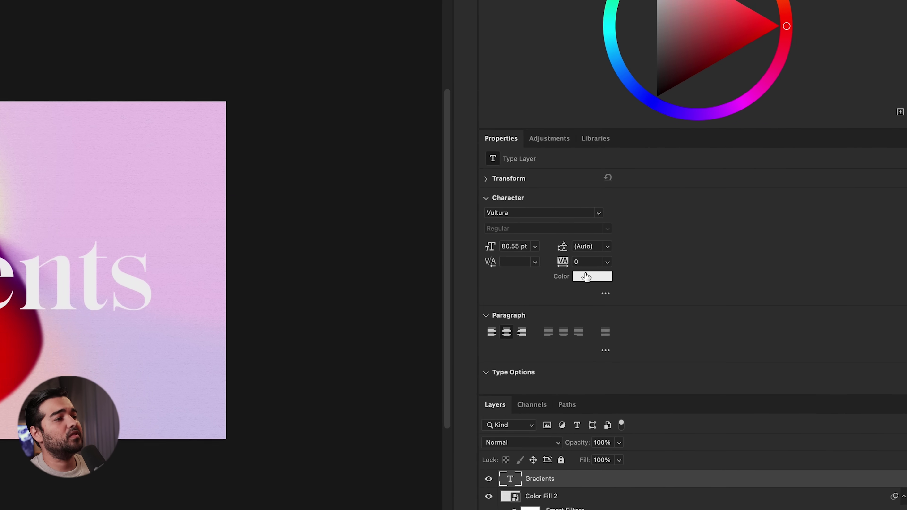
Set the text colour to a dark shade by entering 22222 in the Color Picker
{"action": "left_click", "coordinate": [721, 267]}
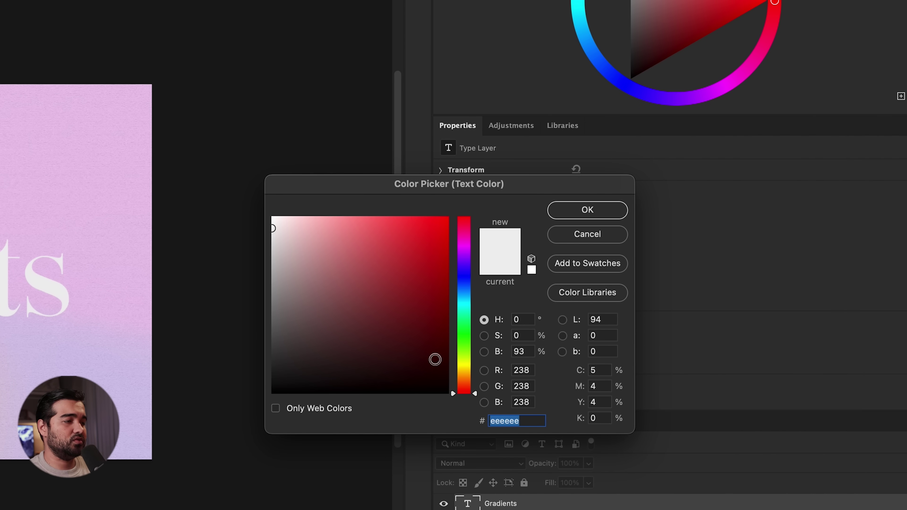
{"action": "type", "text": "22222"}
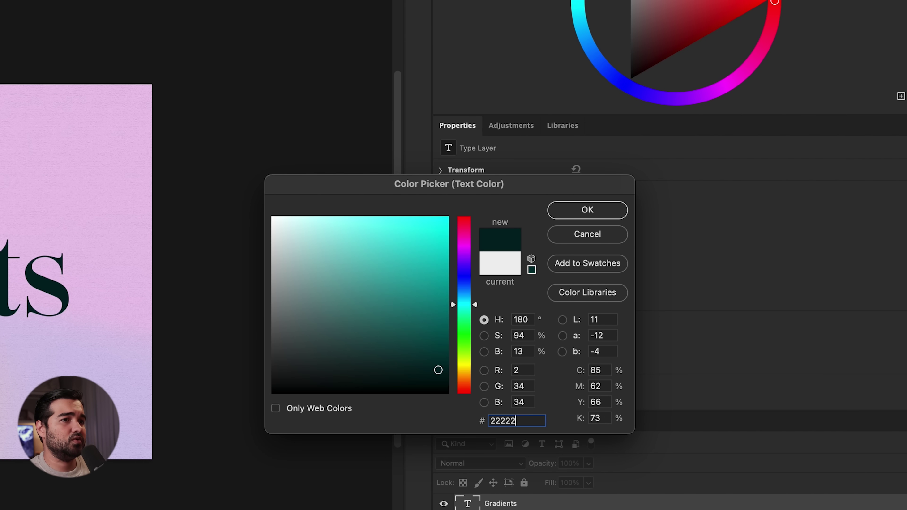
{"action": "key", "text": "Return"}
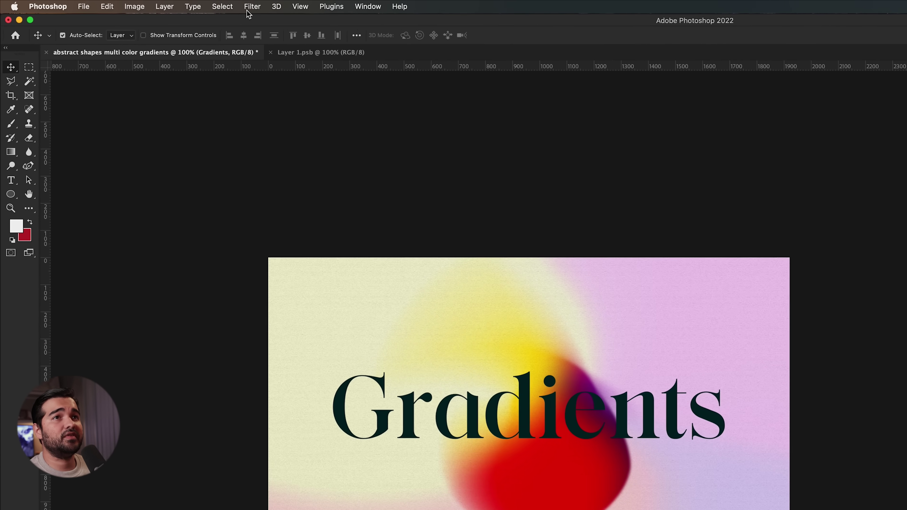
Convert the Gradients text to a smart object with a short-distance Motion Blur
{"action": "left_click", "coordinate": [164, 4]}
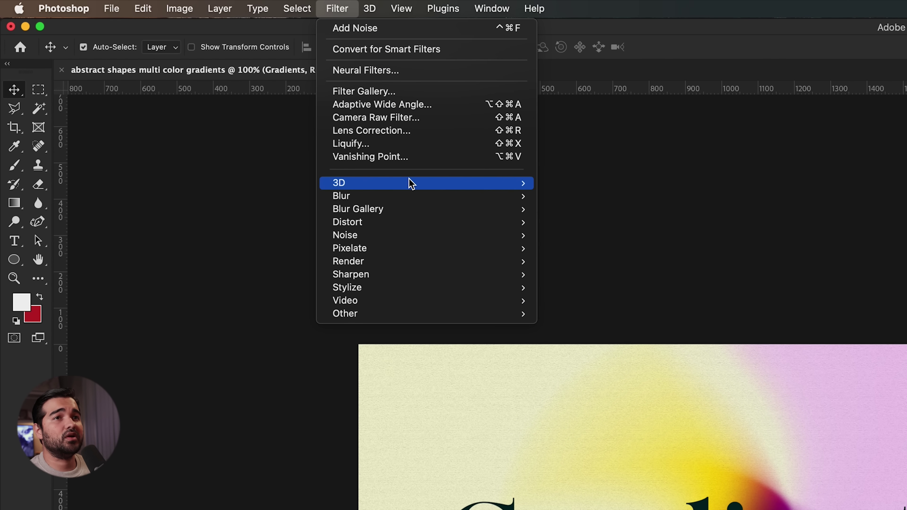
{"action": "mouse_move", "coordinate": [200, 96]}
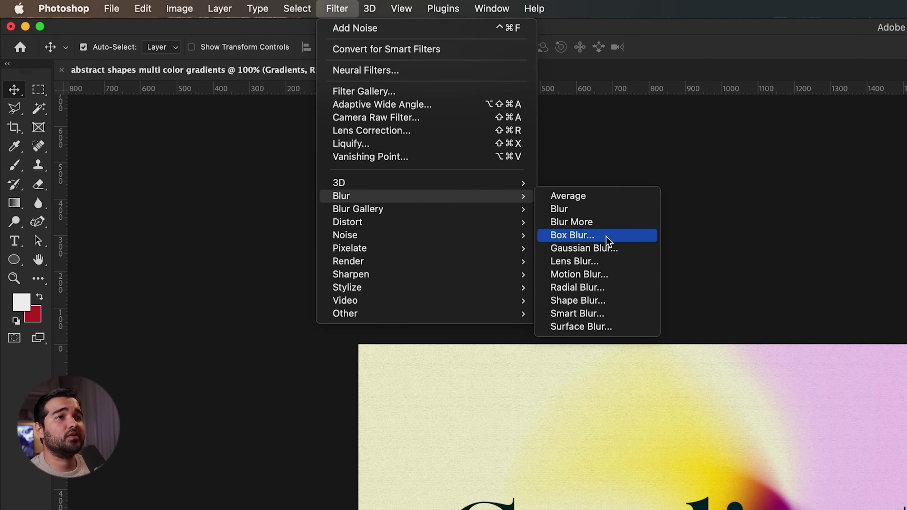
{"action": "left_click", "coordinate": [607, 274]}
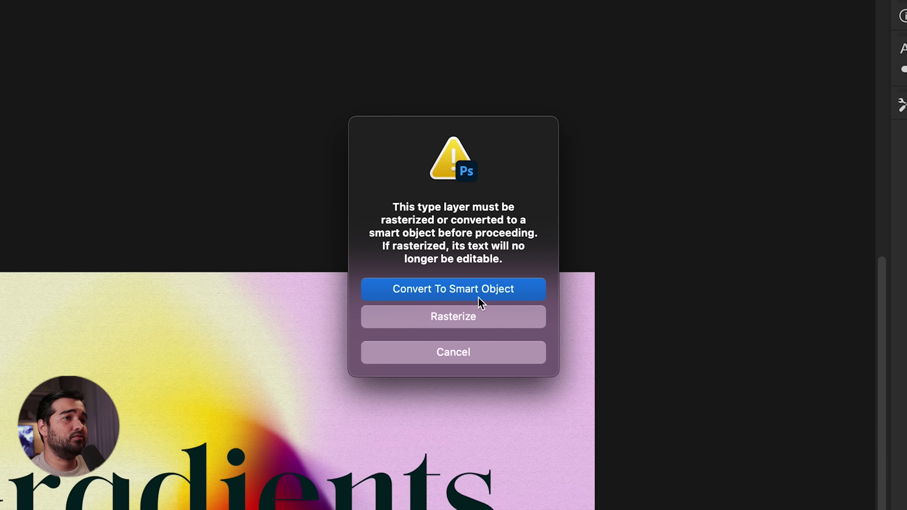
{"action": "left_click", "coordinate": [480, 293]}
{"action": "left_click_drag", "start_coordinate": [382, 452], "coordinate": [341, 451]}
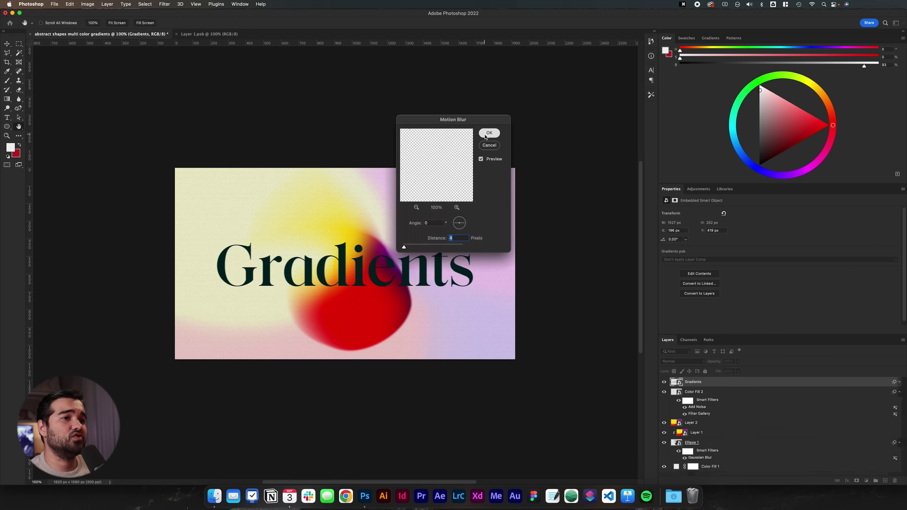
{"action": "left_click", "coordinate": [536, 192]}
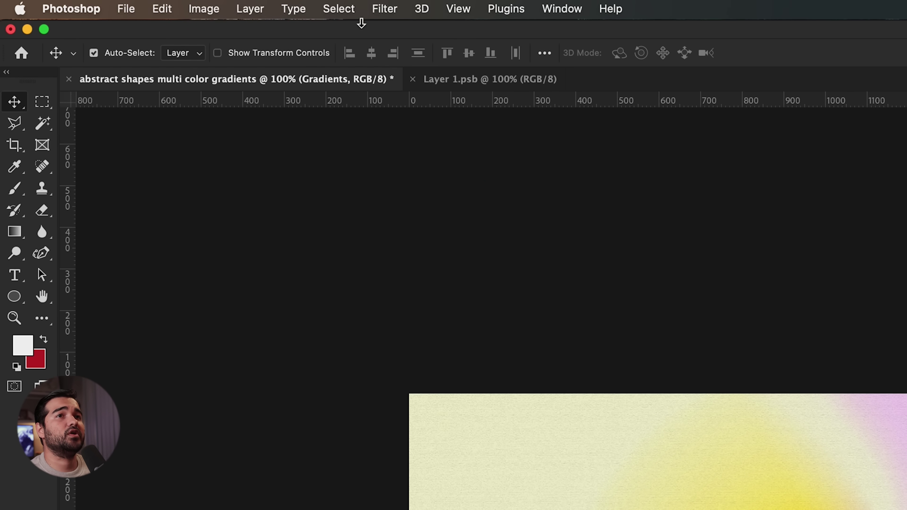
Add light noise to the text, fine-tuned down to about 9.51%
{"action": "left_click", "coordinate": [178, 4]}
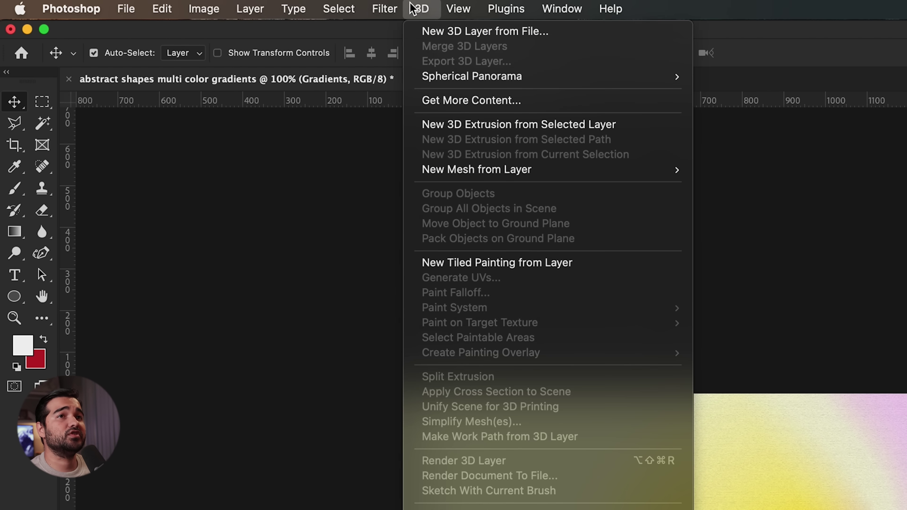
{"action": "left_click", "coordinate": [675, 268]}
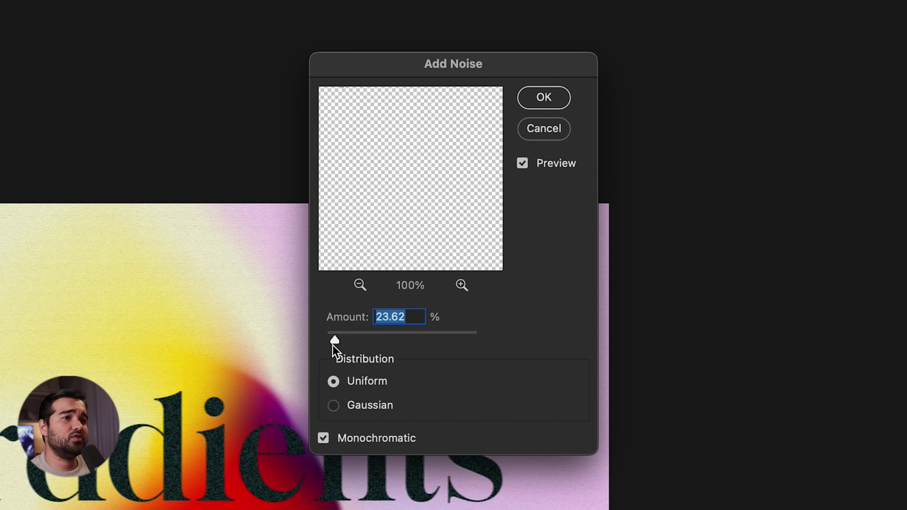
{"action": "left_click_drag", "start_coordinate": [331, 338], "coordinate": [330, 338]}
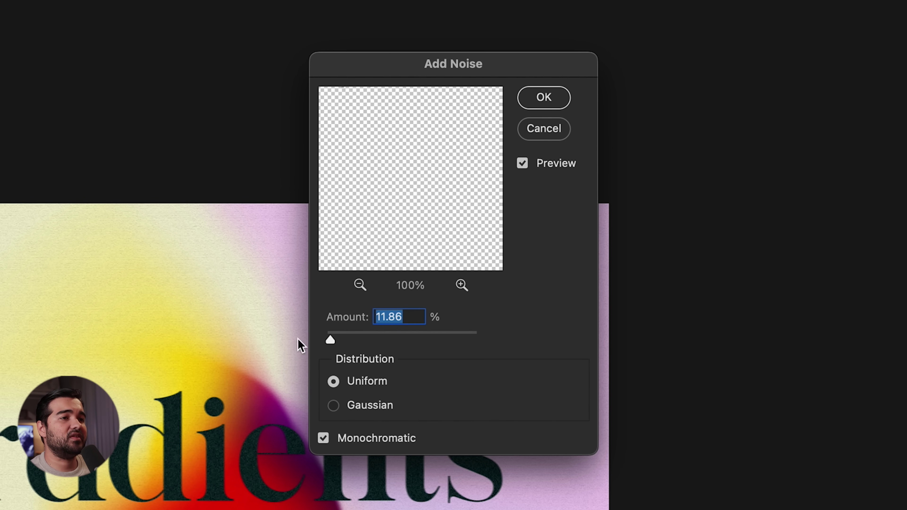
{"action": "left_click_drag", "start_coordinate": [330, 344], "coordinate": [329, 344]}
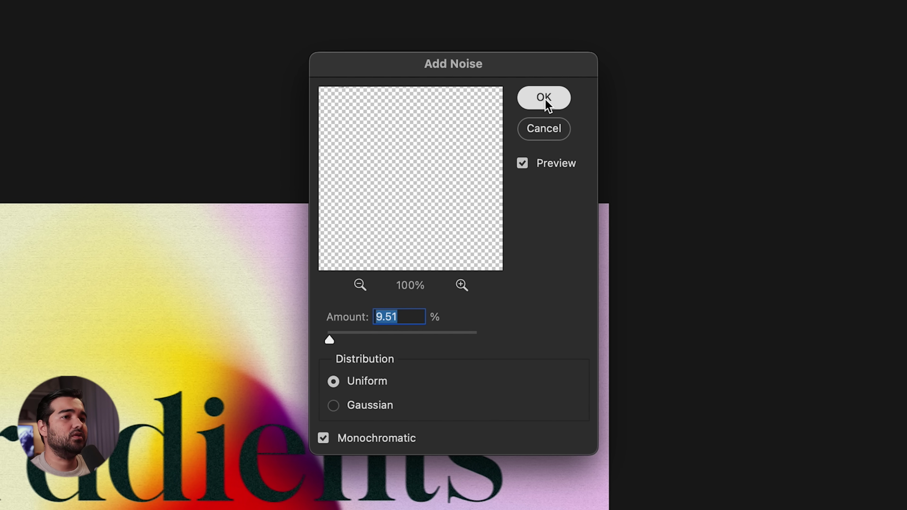